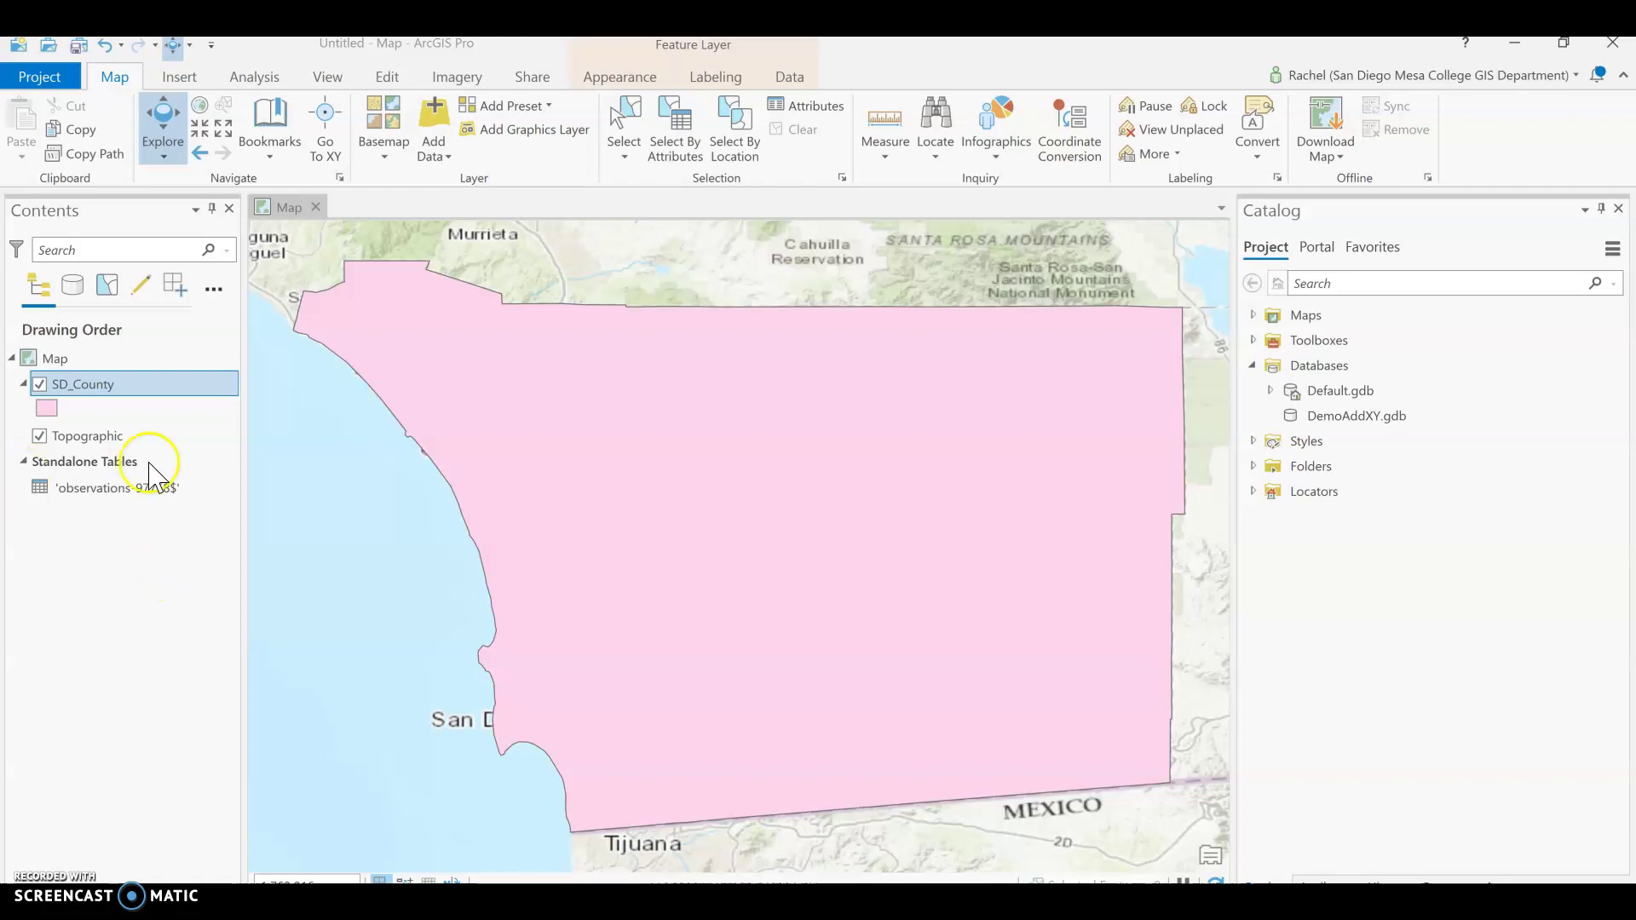
Select the 'observations-97758$' standalone table in the Contents pane
click(89, 490)
right_click(90, 492)
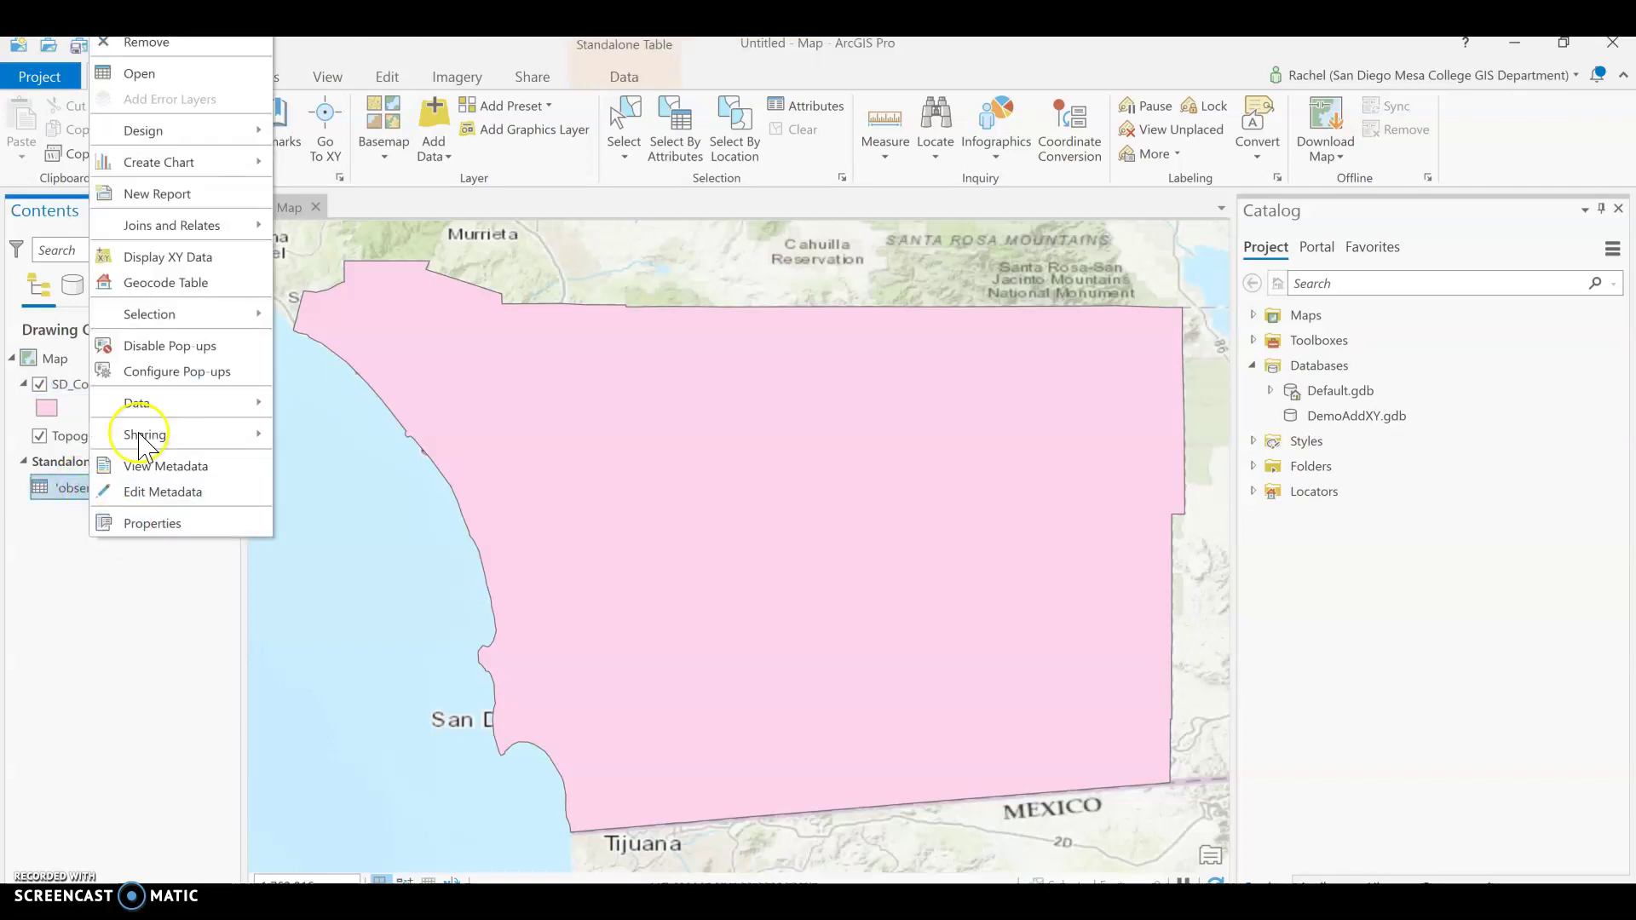
click(168, 74)
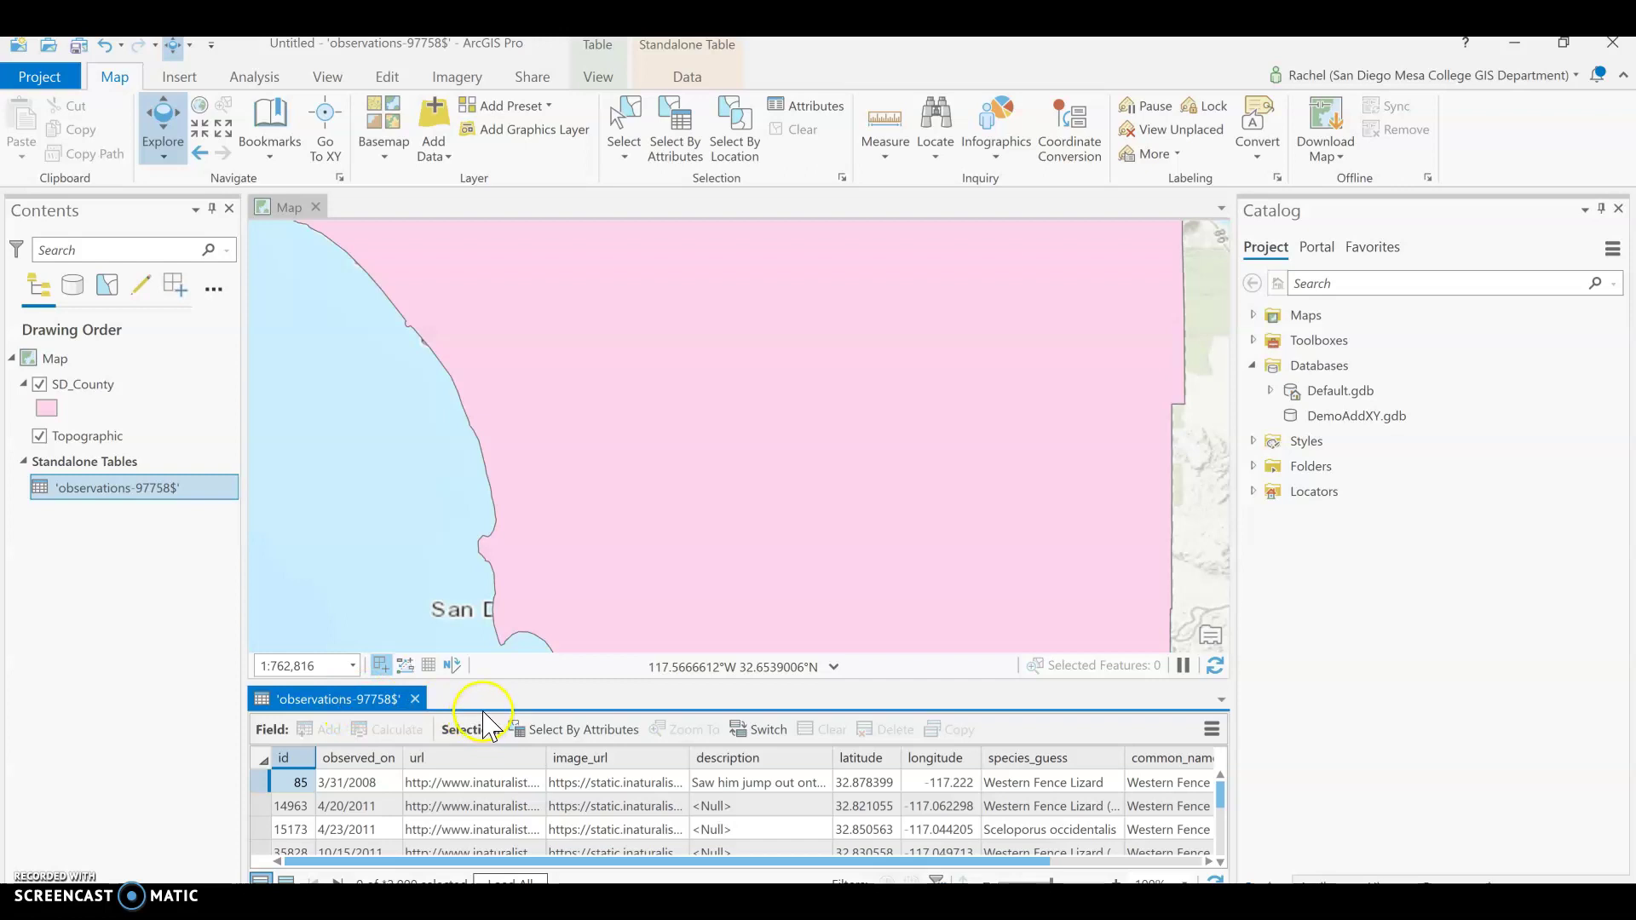
drag(483, 711, 504, 394)
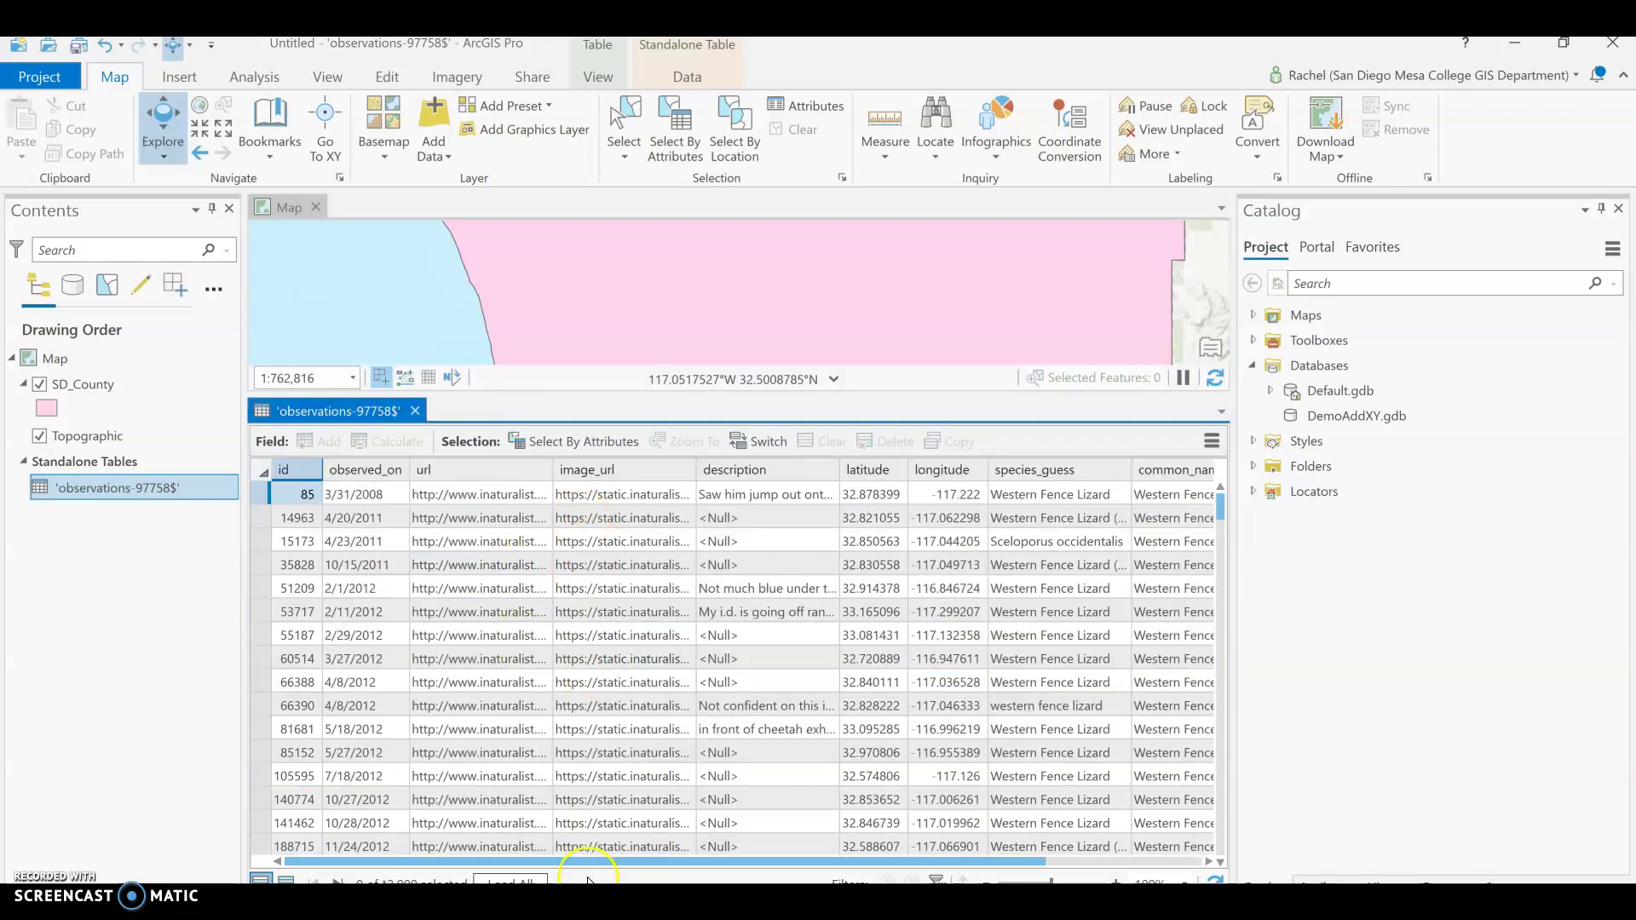
click(589, 863)
drag(590, 863, 814, 878)
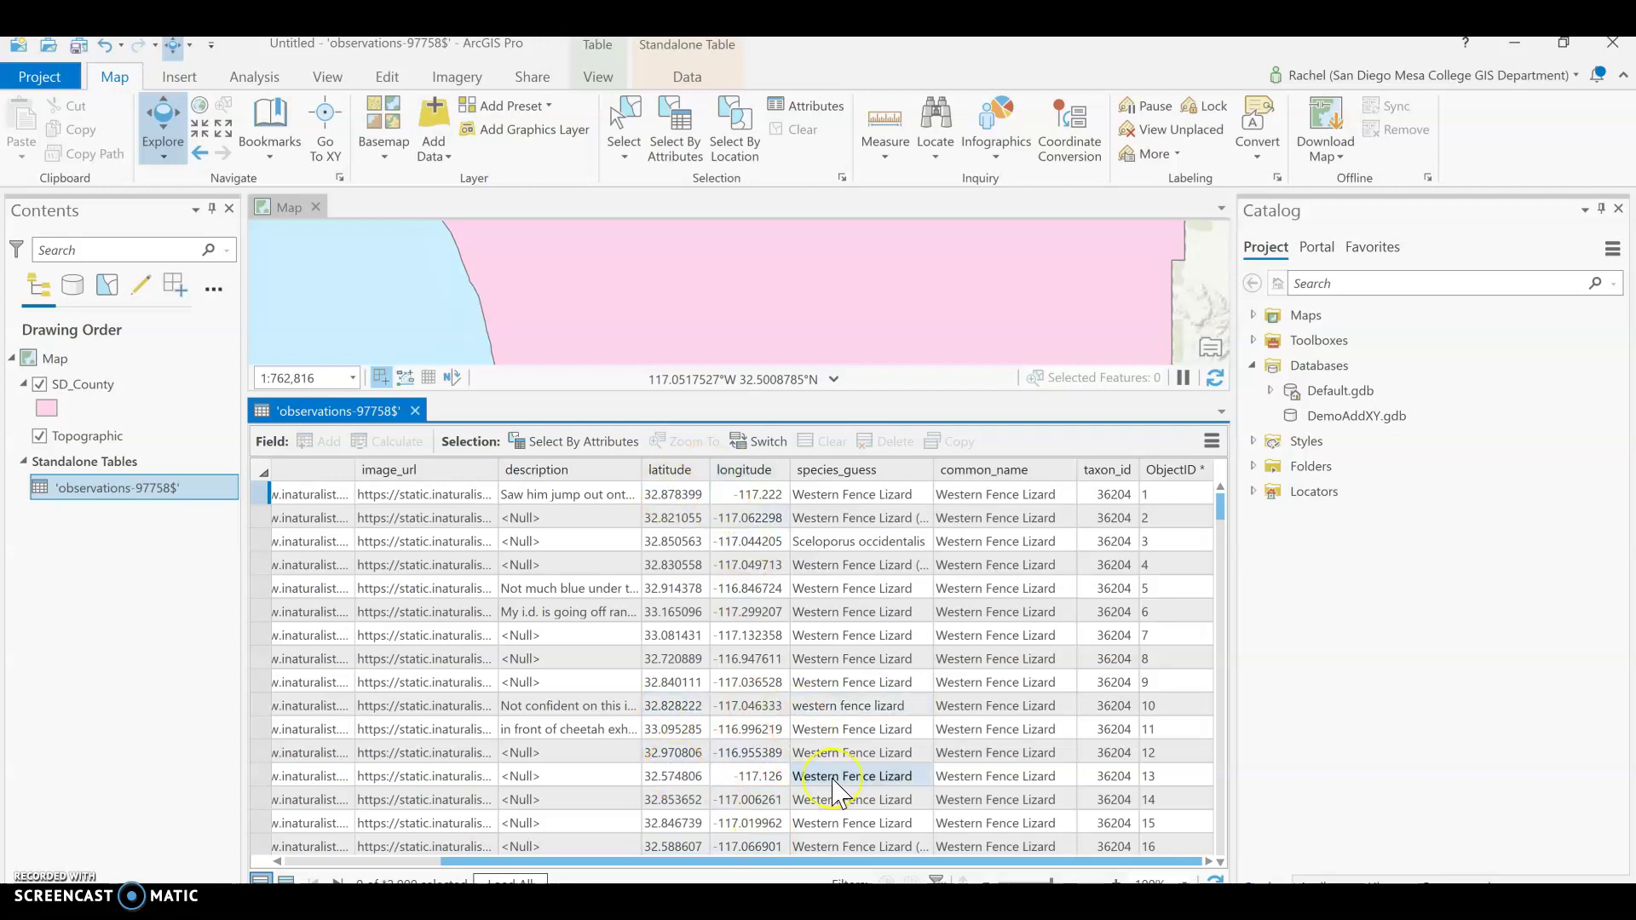
scroll(797, 767, down, 12)
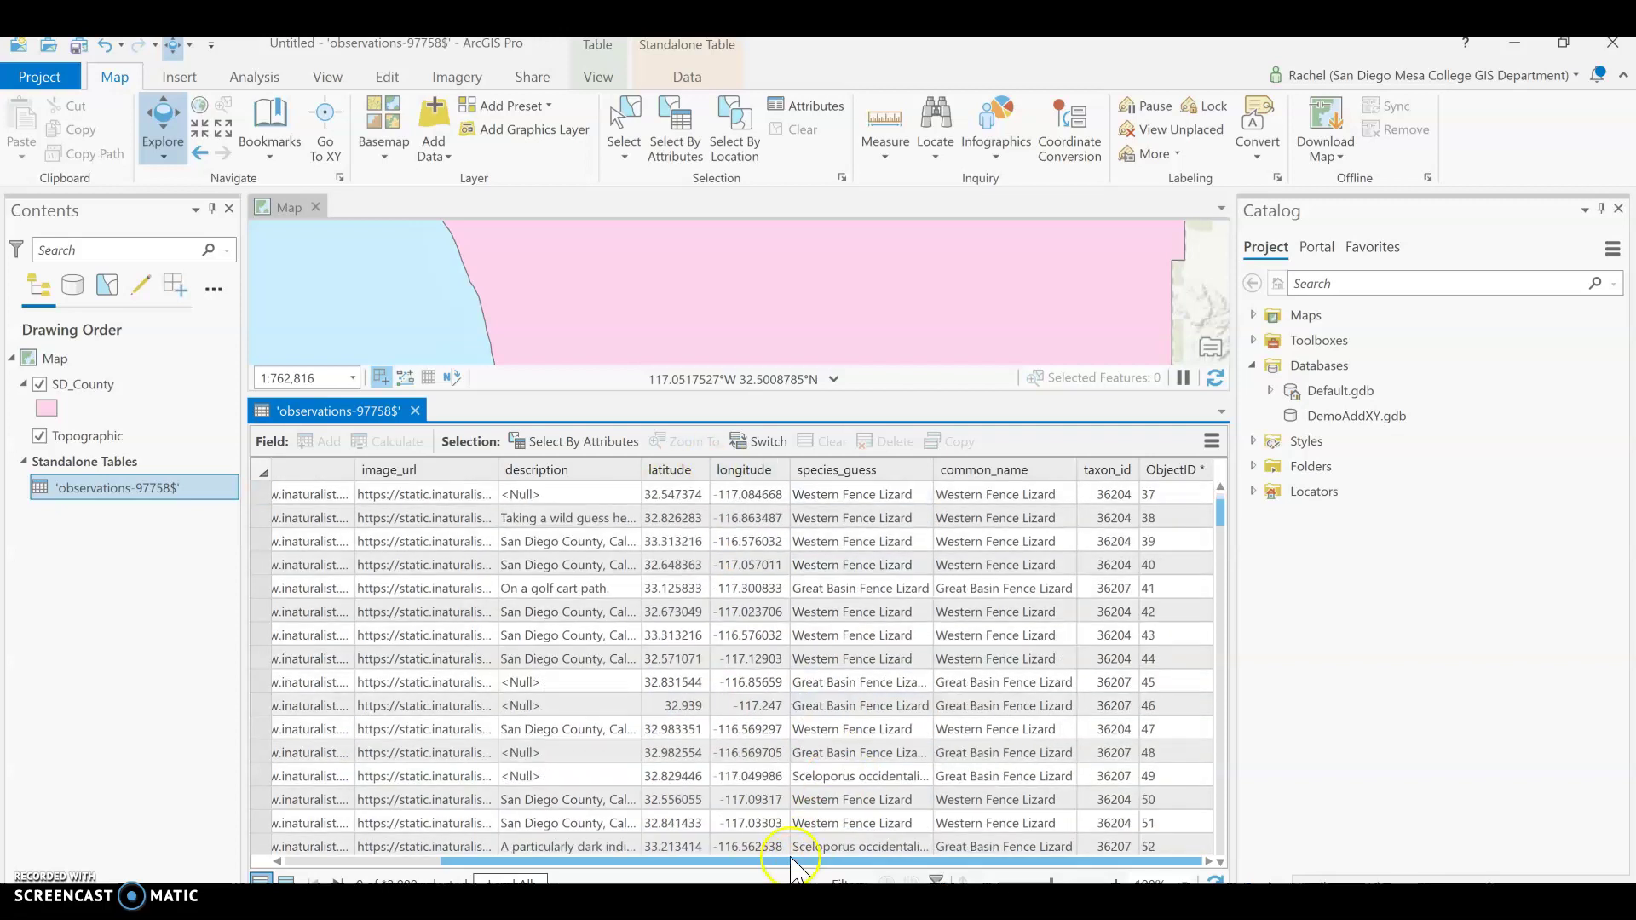
drag(793, 862, 379, 823)
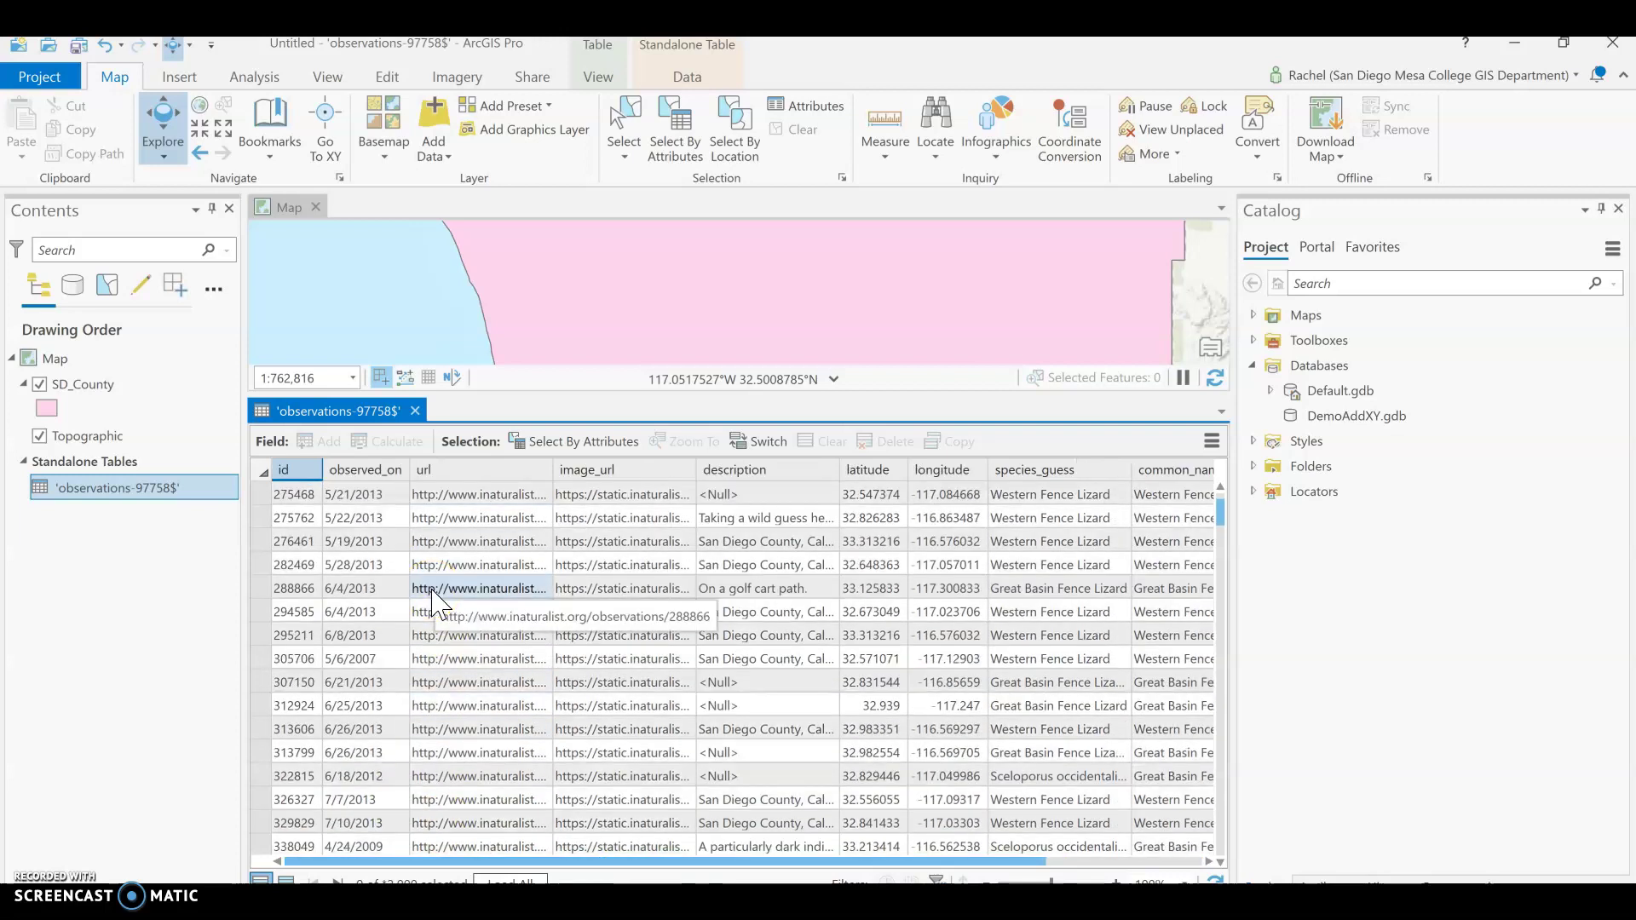
scroll(432, 603, down, 4)
scroll(432, 603, up, 10)
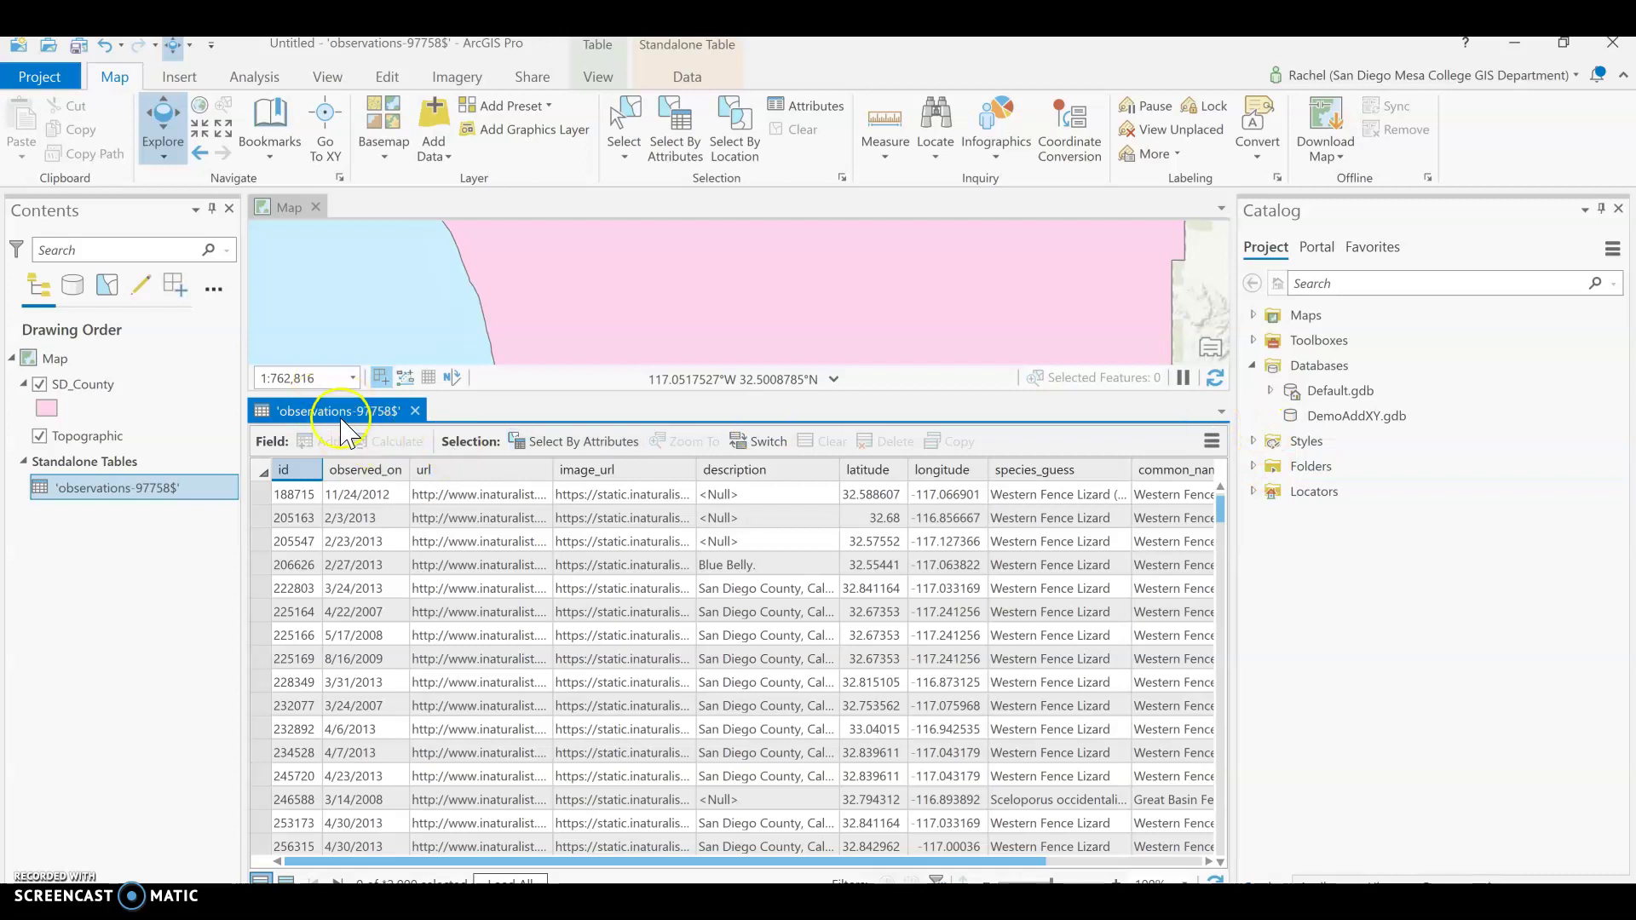
click(415, 411)
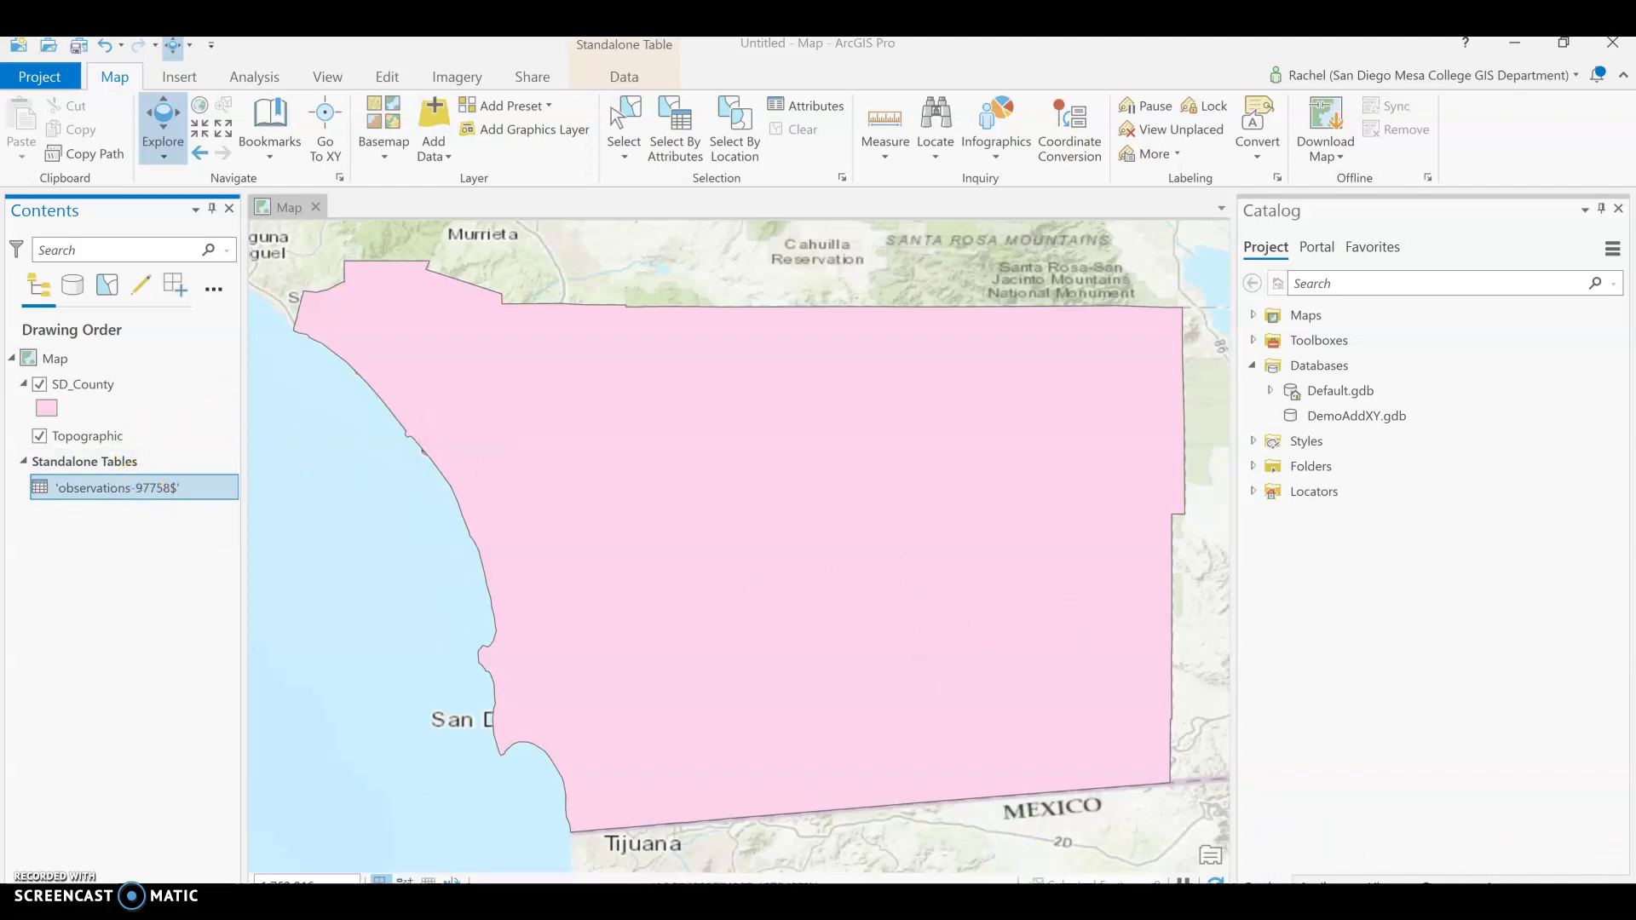
Search the geoprocessing tools for 'xy' and open XY Table To Point
click(1470, 880)
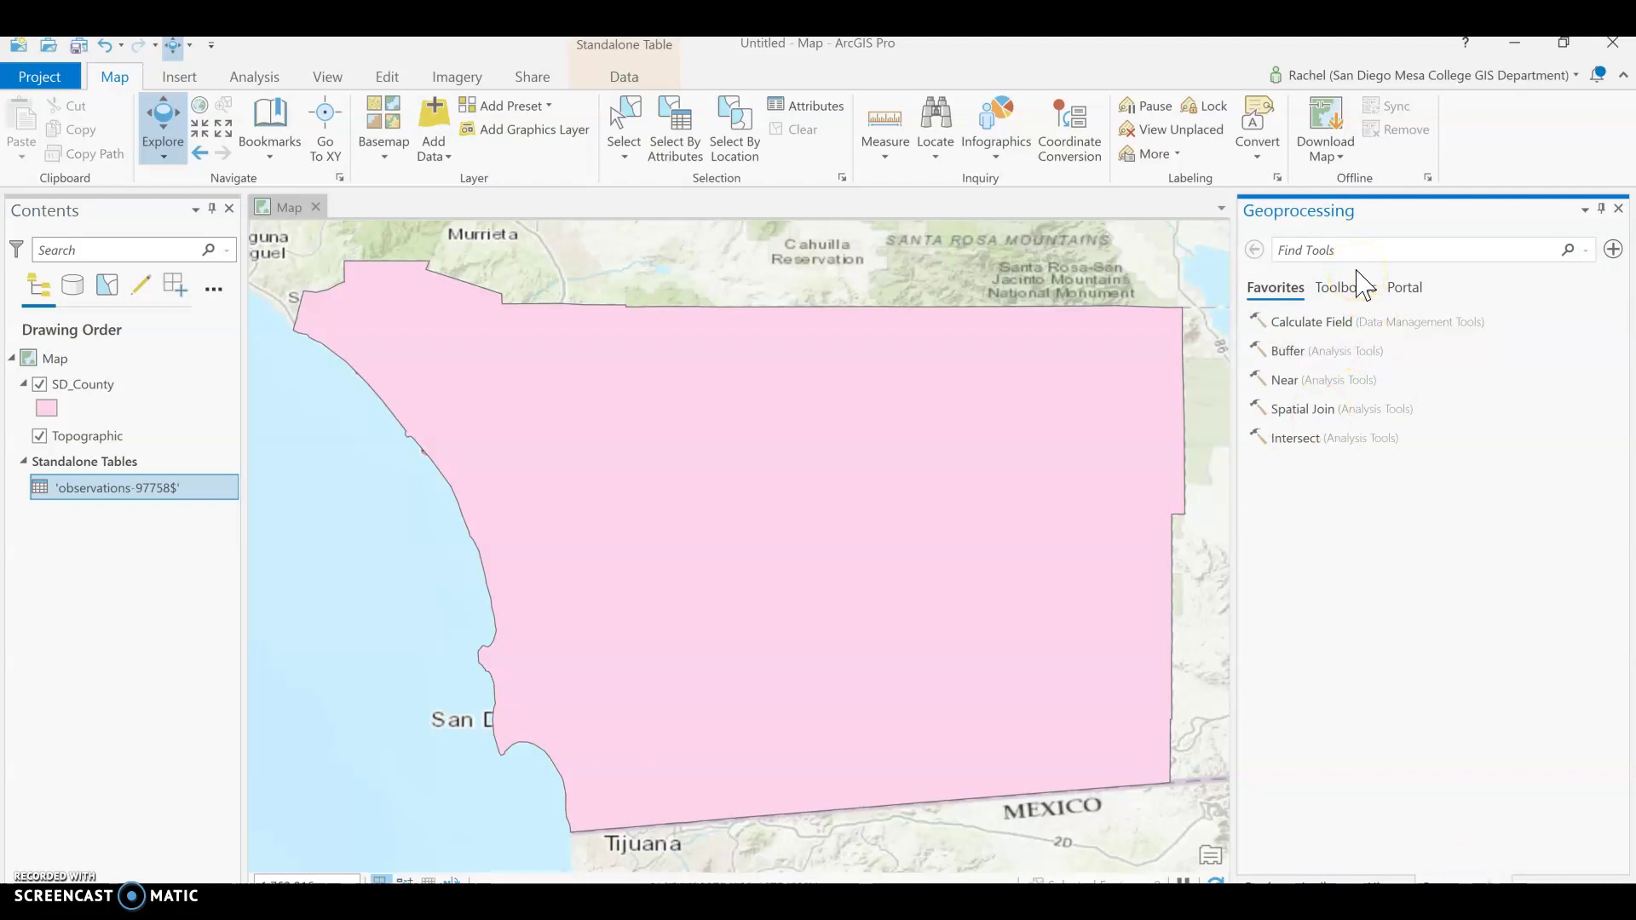
text(xy)
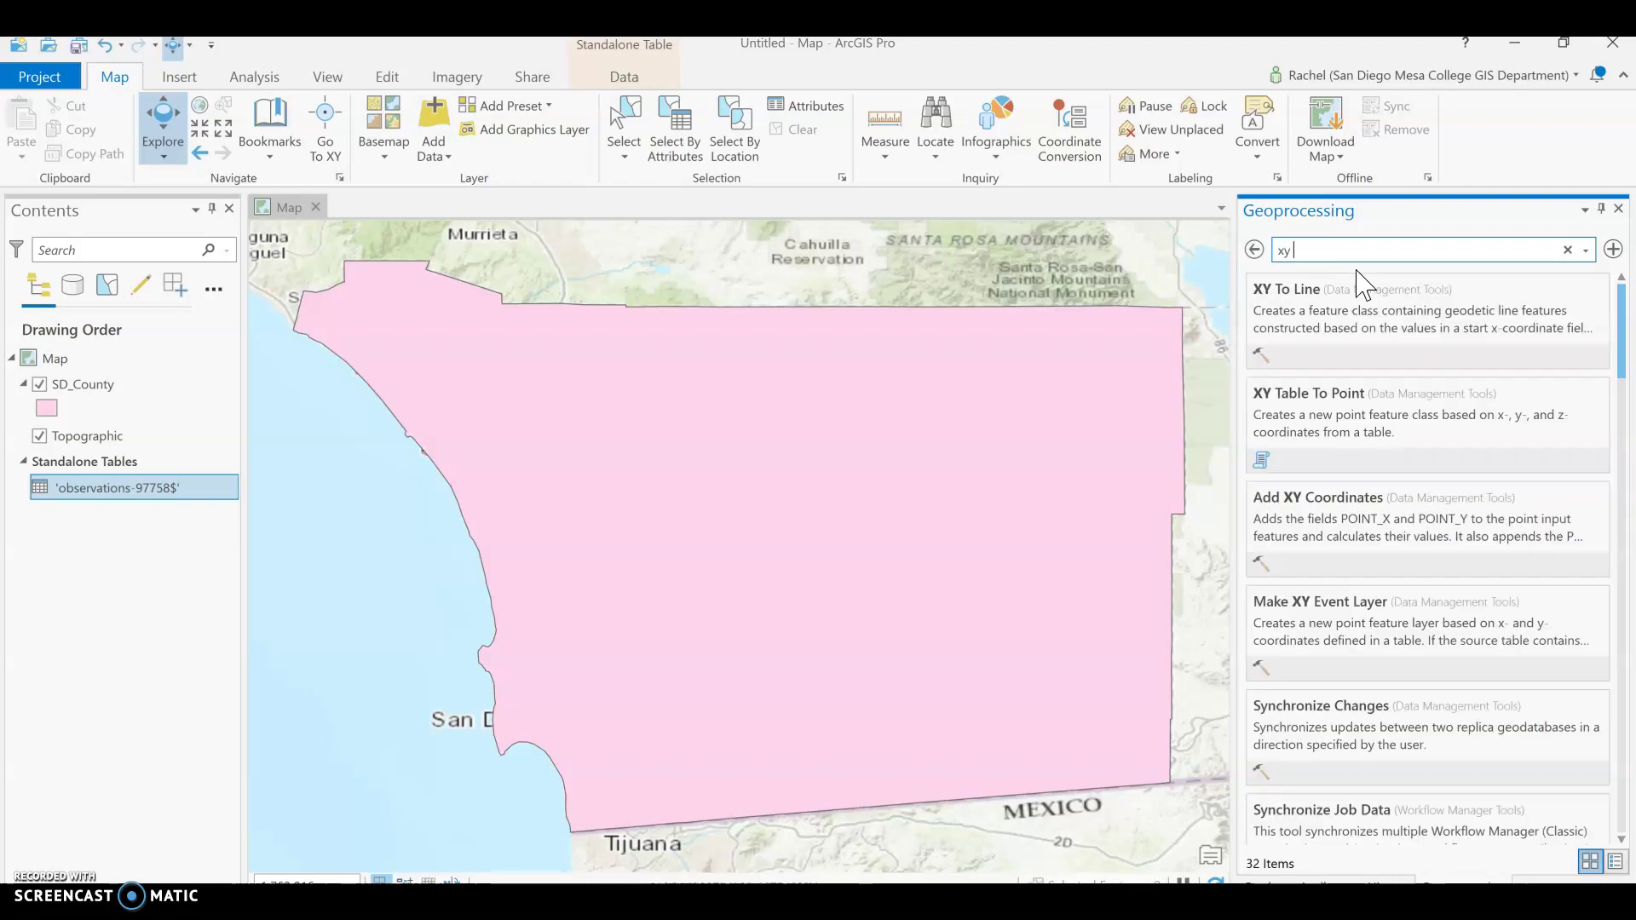
click(1300, 431)
click(1301, 432)
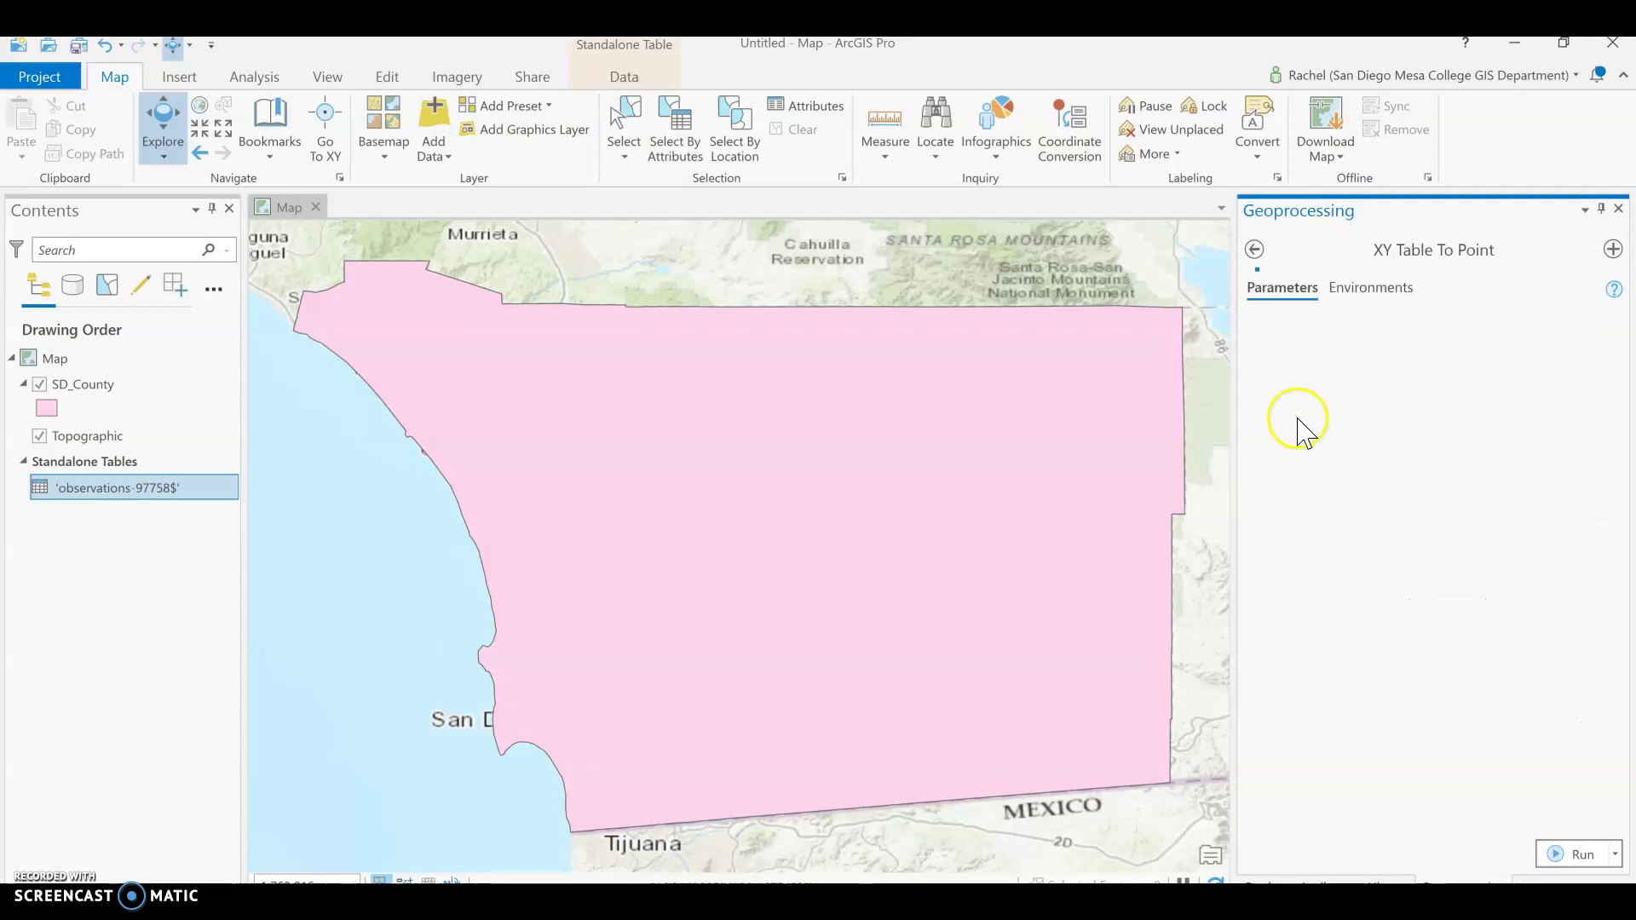
Use 'observations-97758$' as the input table, giving longitude as X and latitude as Y
click(1587, 347)
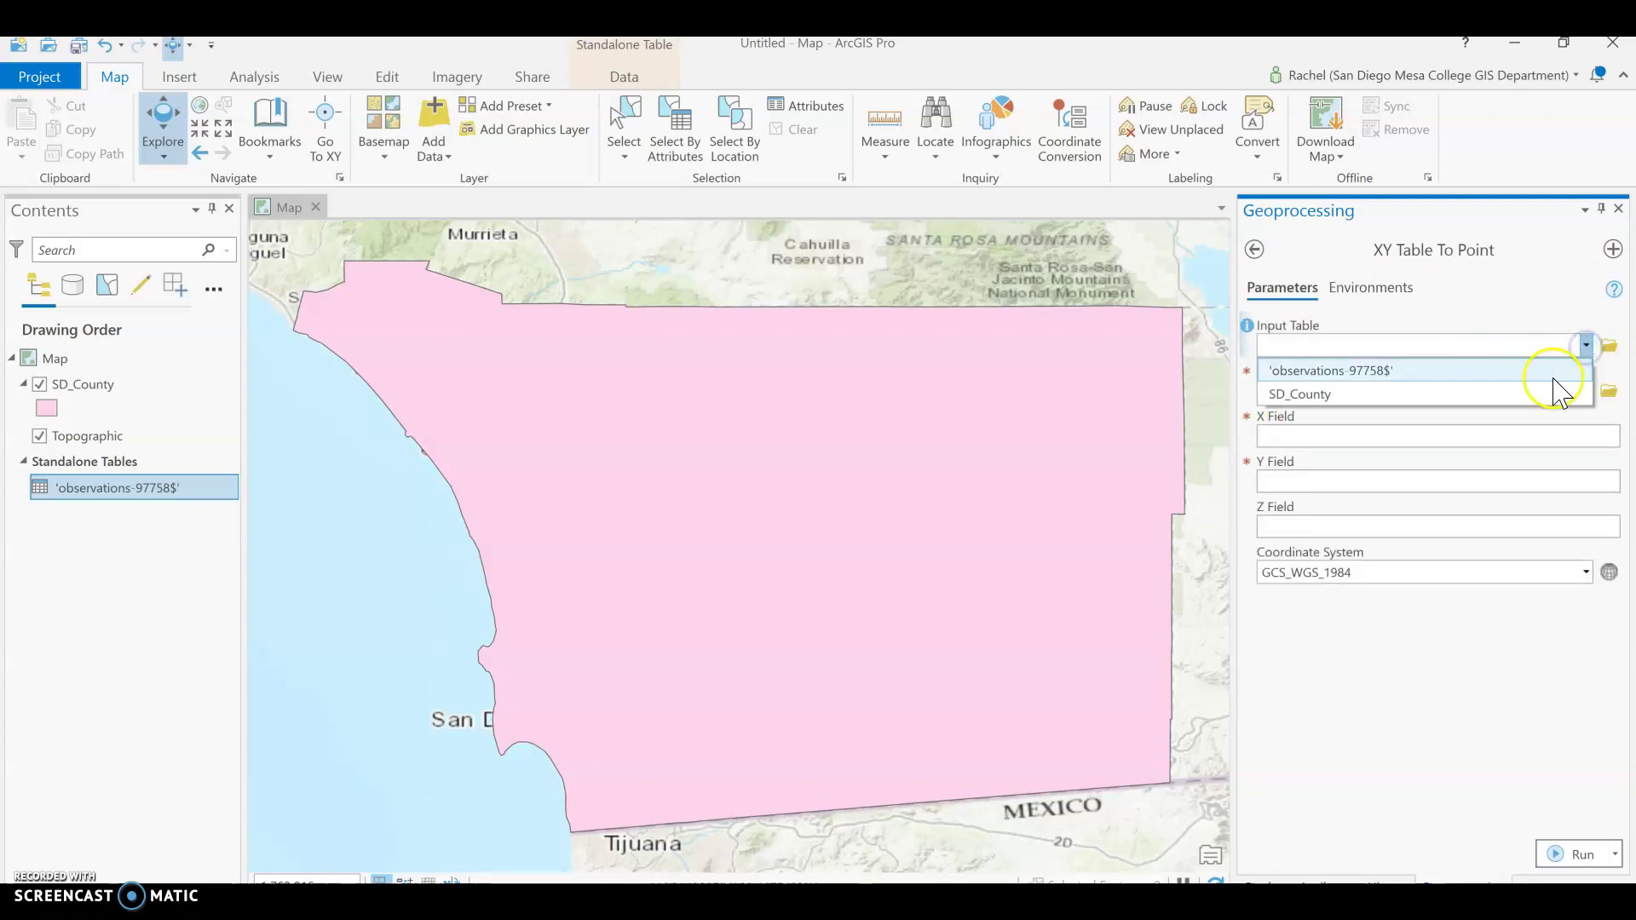
click(1560, 373)
click(1537, 394)
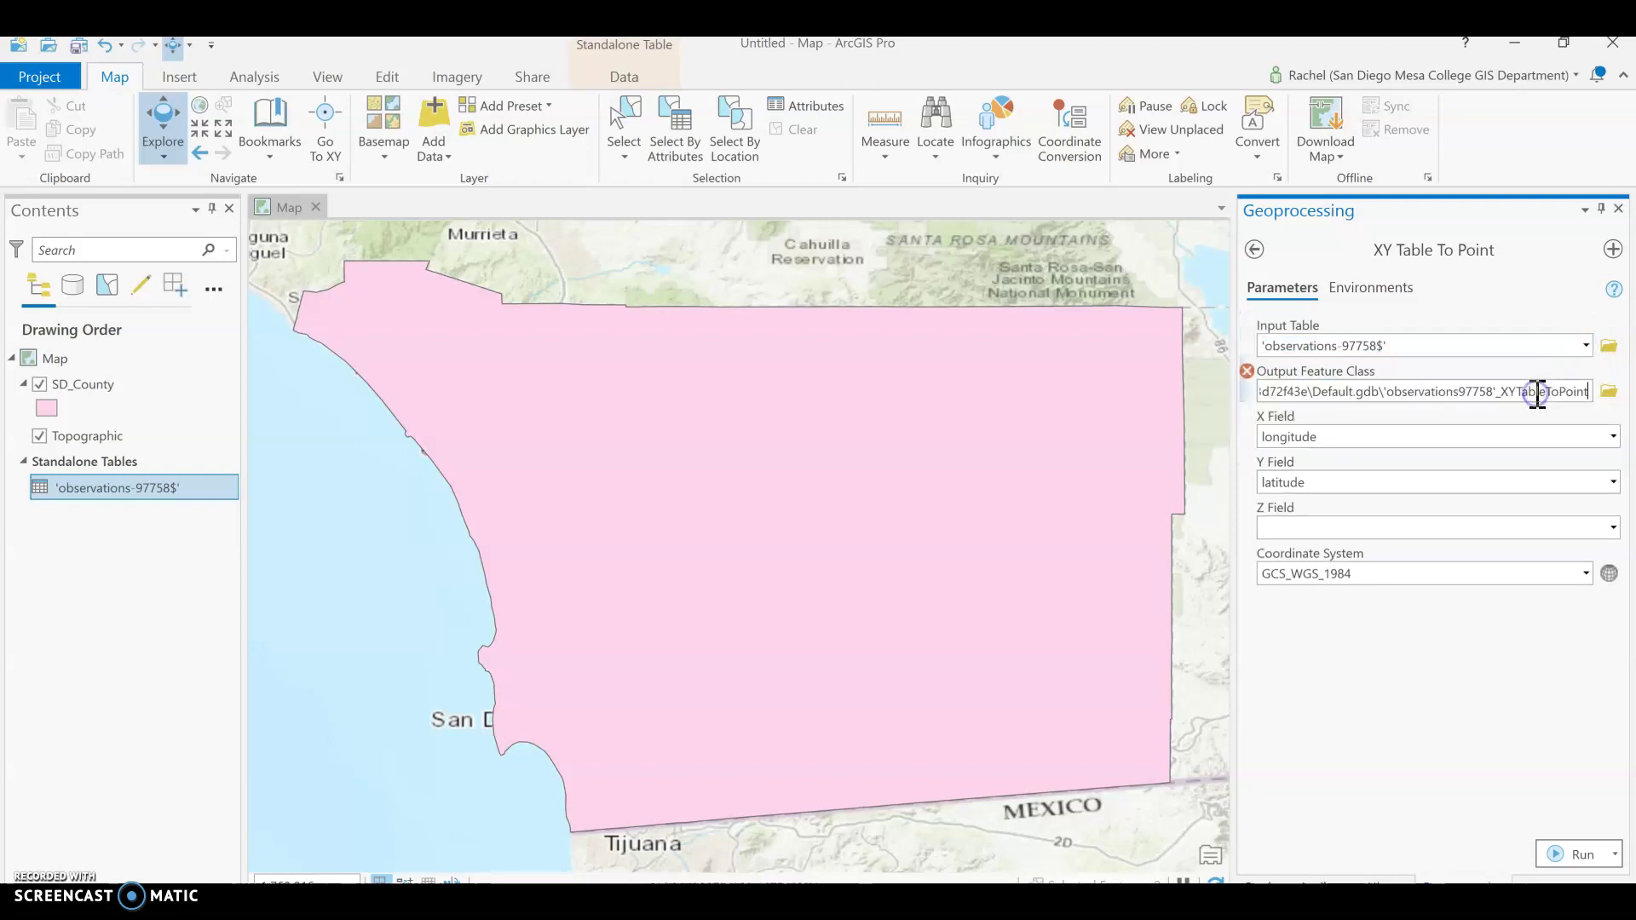
click(1608, 391)
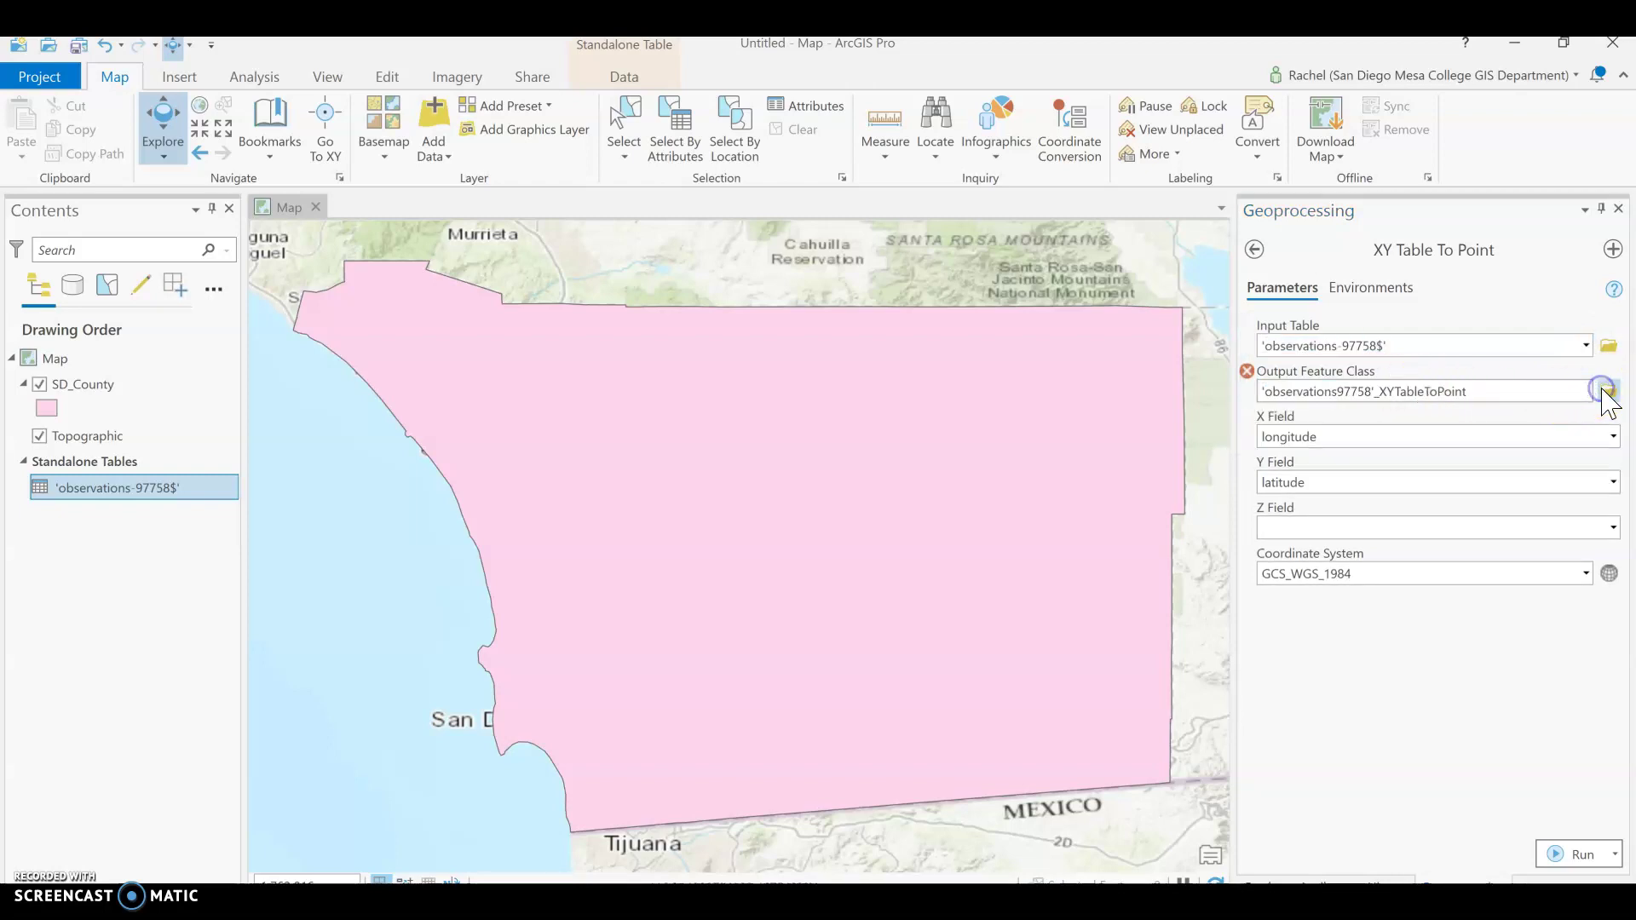
Save the output feature class as FenceLizards inside DemoAddXY.gdb
double_click(1081, 310)
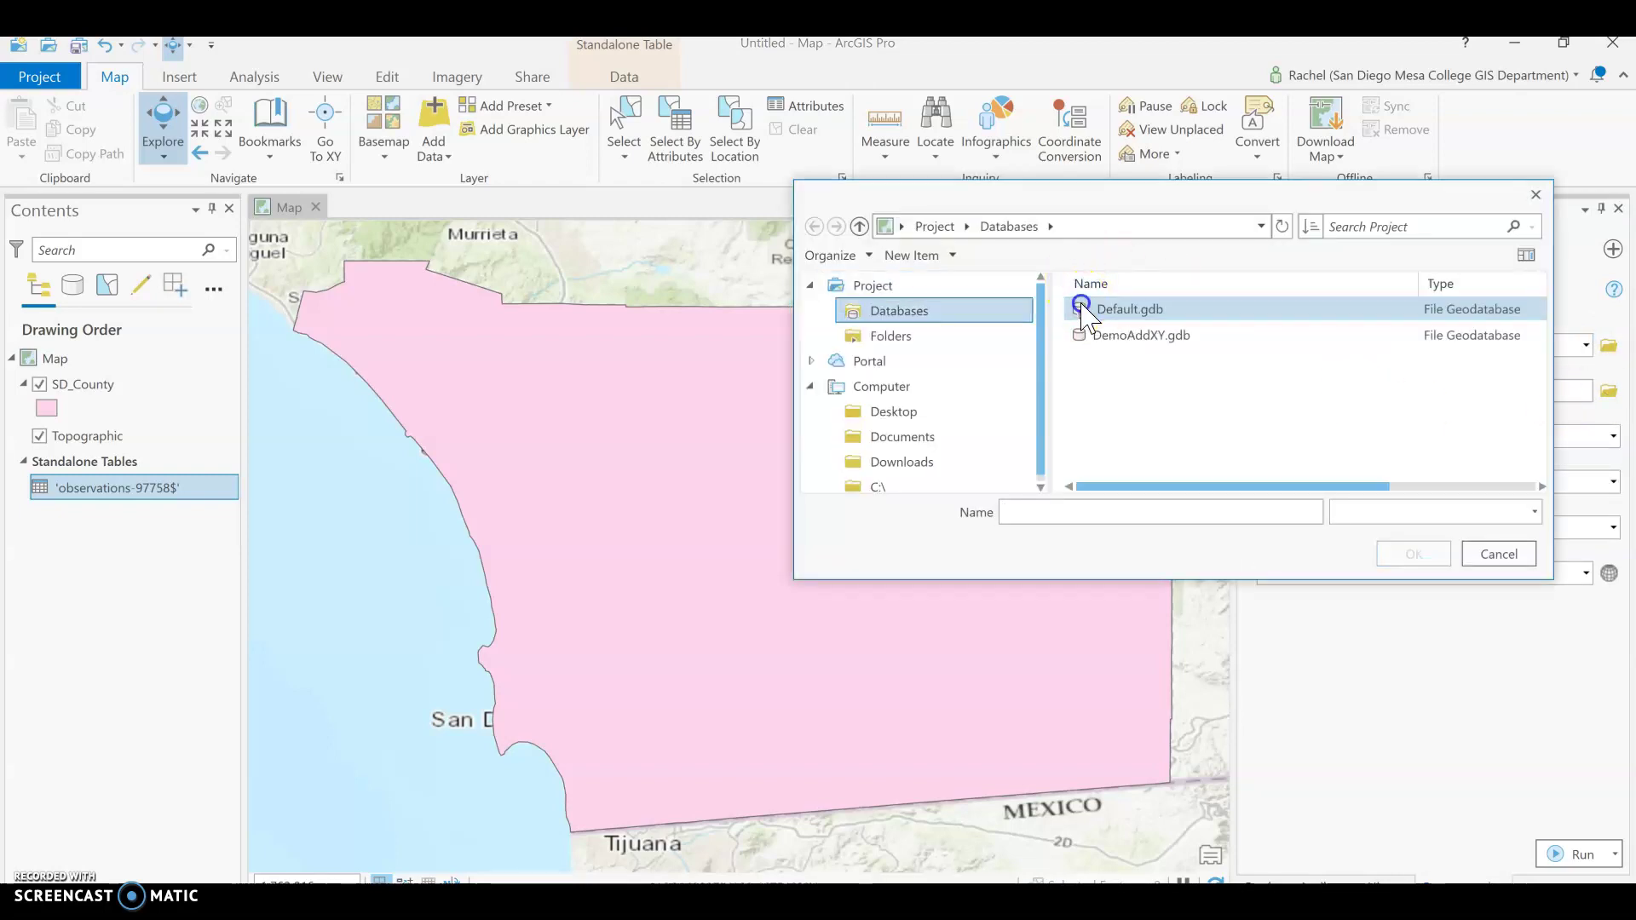
double_click(1132, 338)
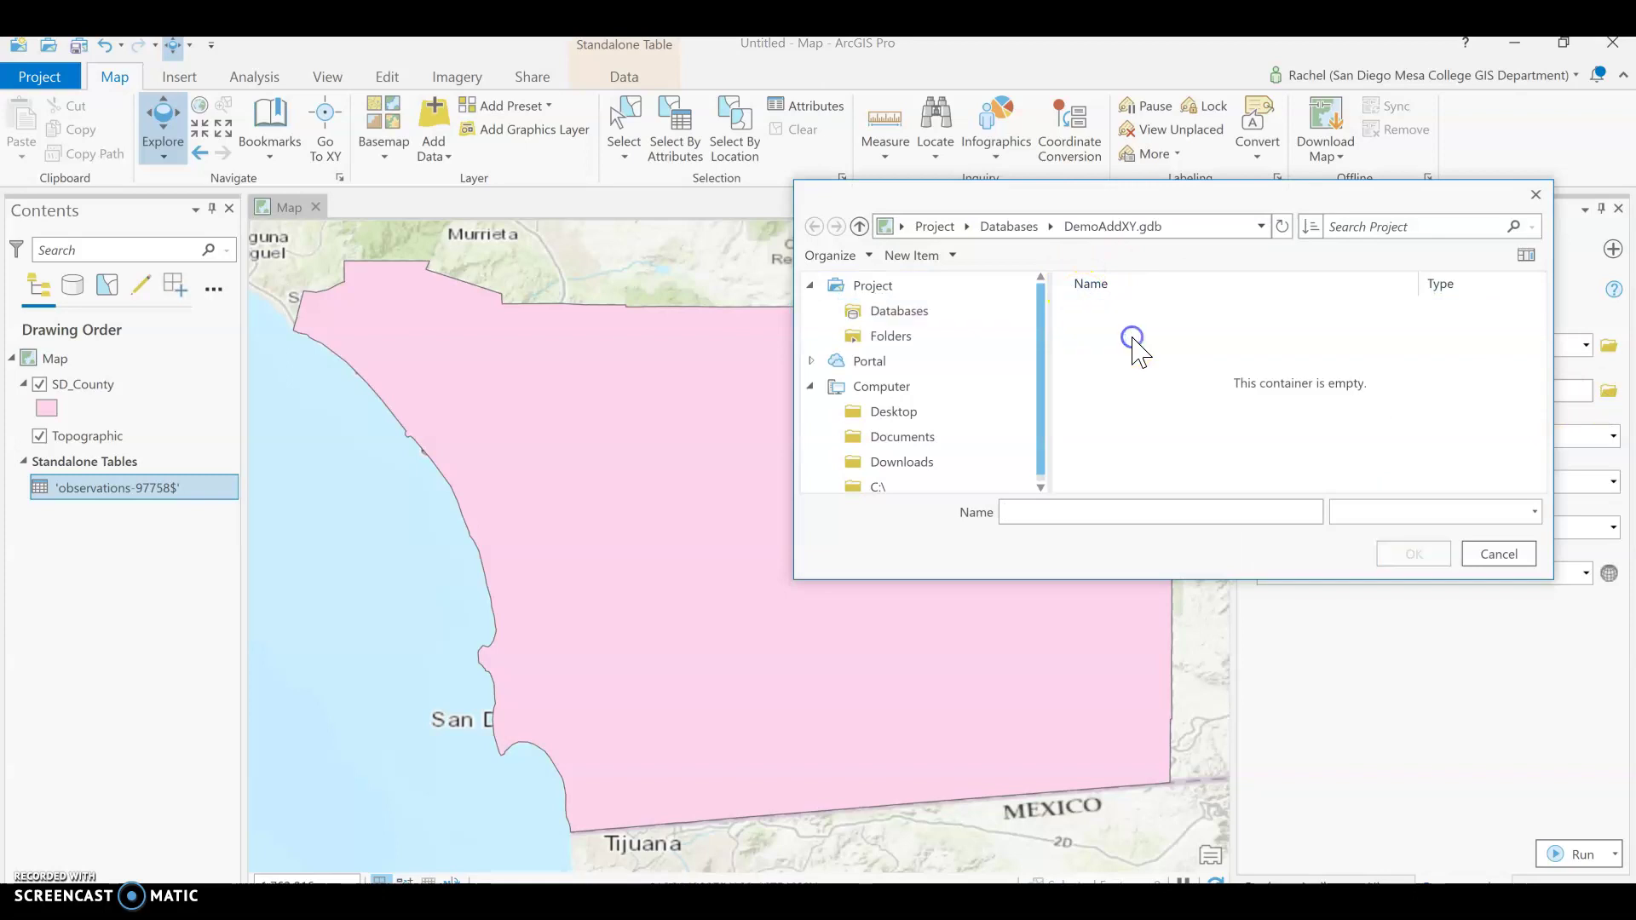
click(1026, 228)
click(1112, 337)
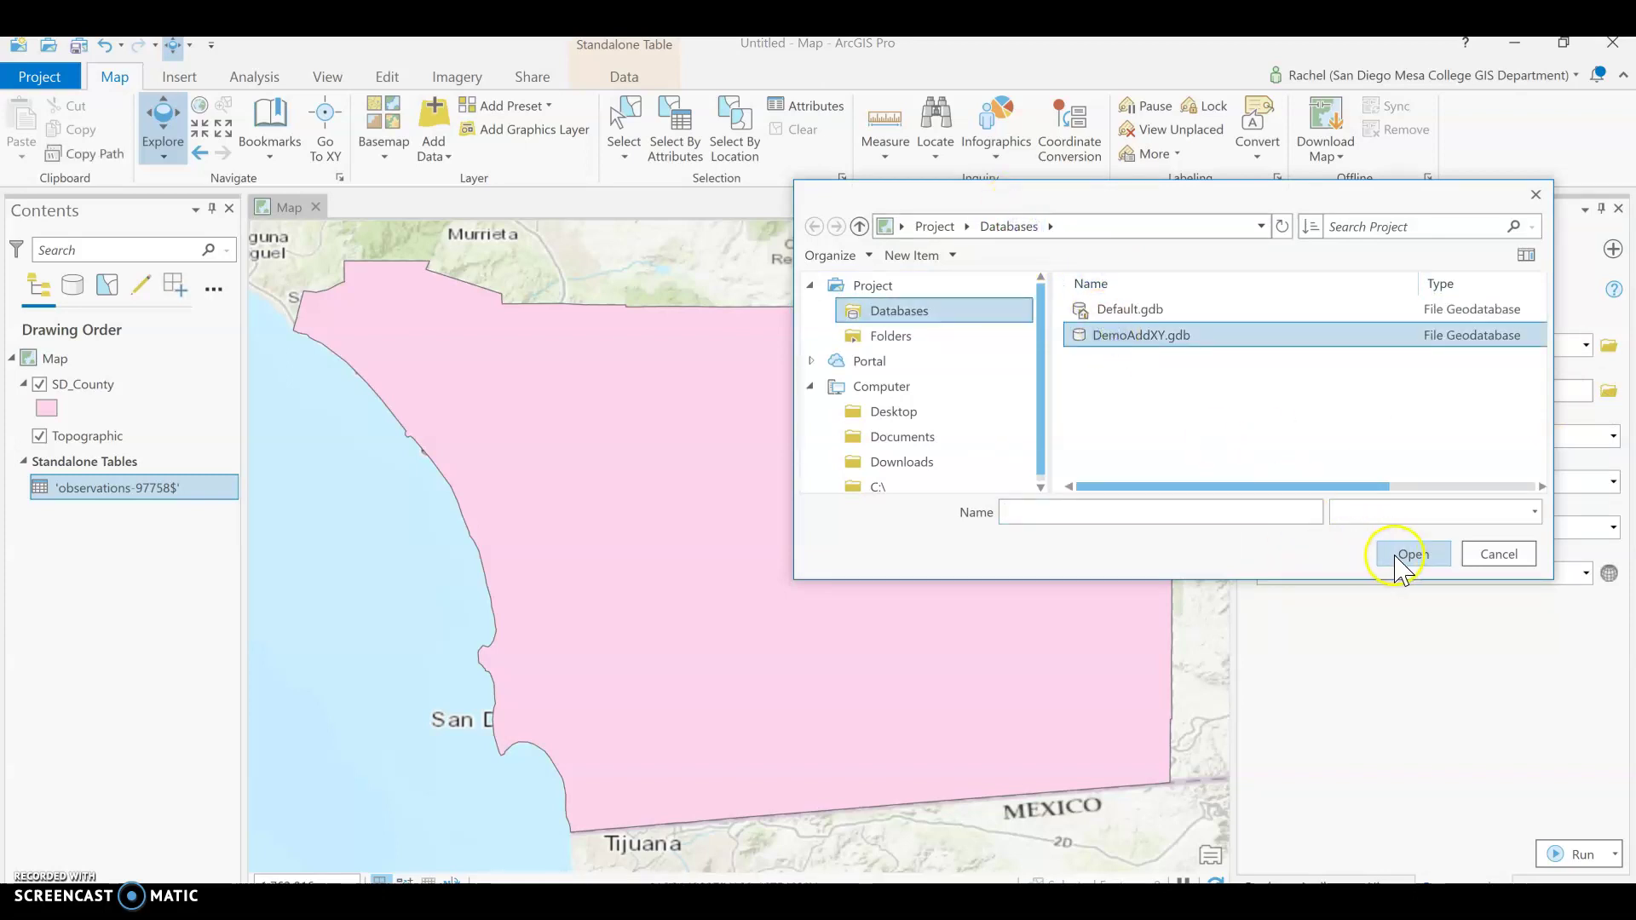
click(1404, 556)
click(1200, 512)
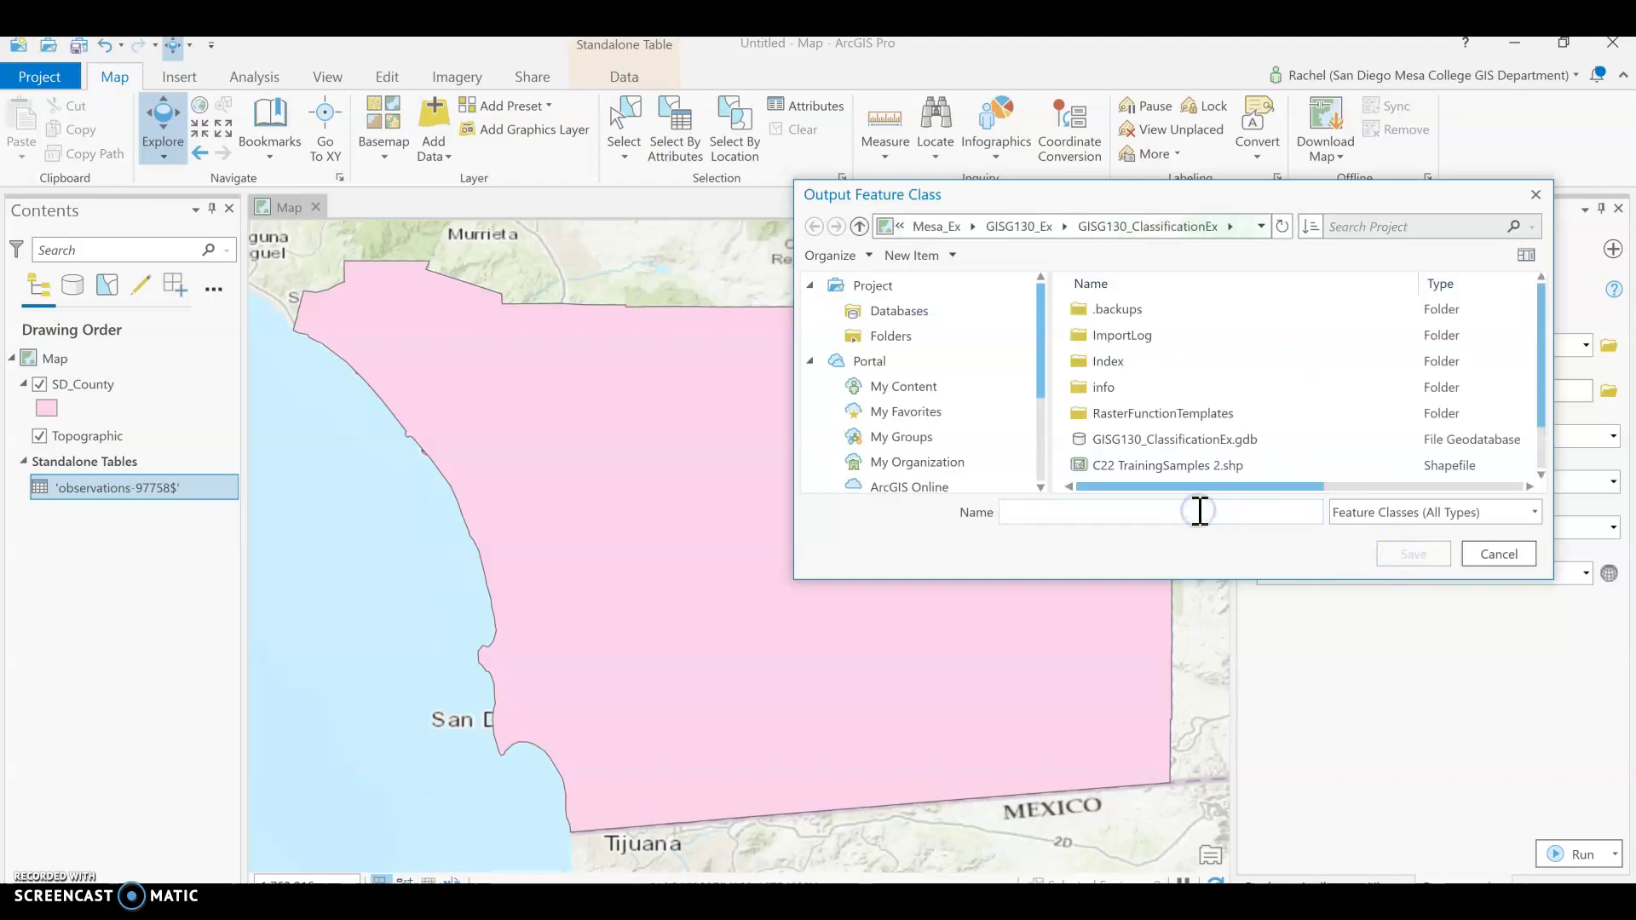
text(Fen)
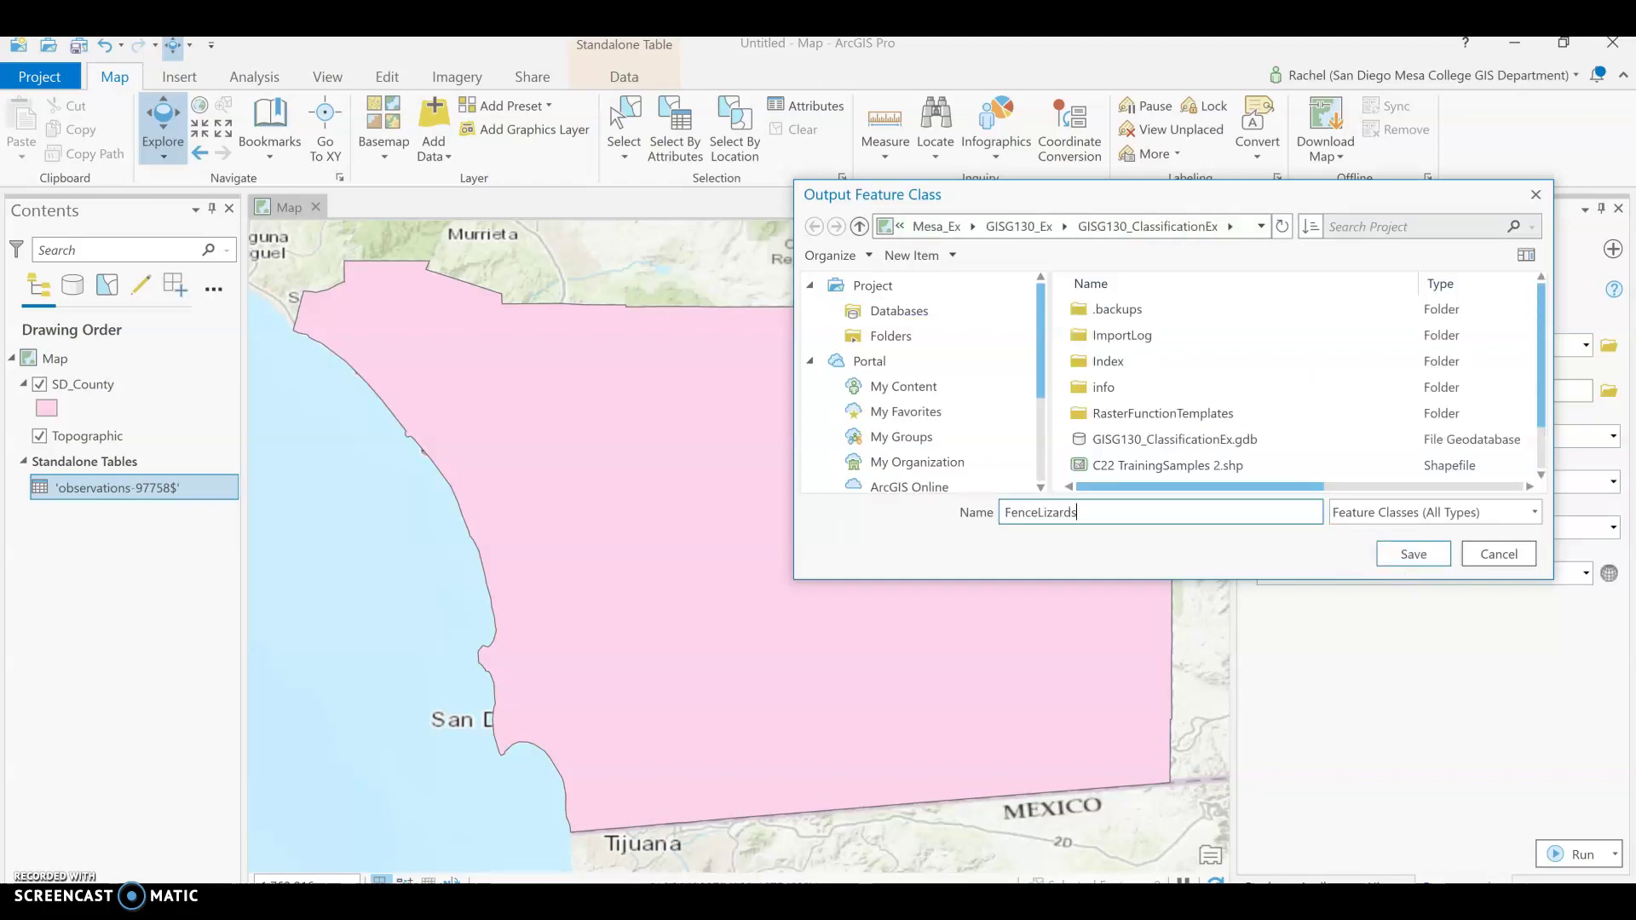
text(ceLizards)
click(896, 312)
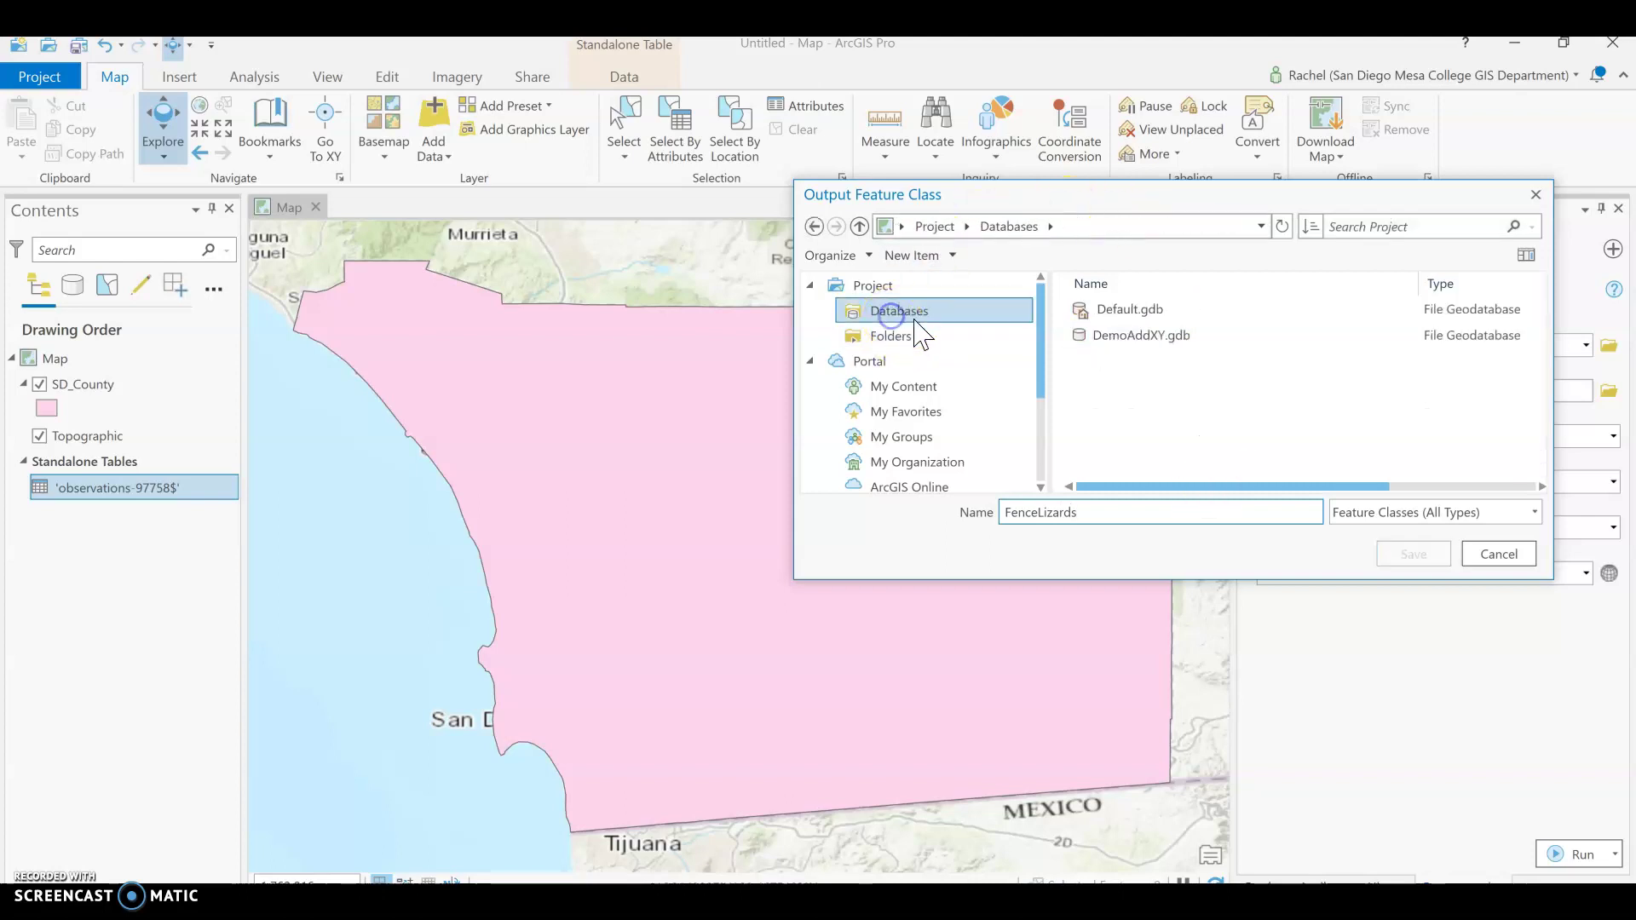
double_click(1107, 337)
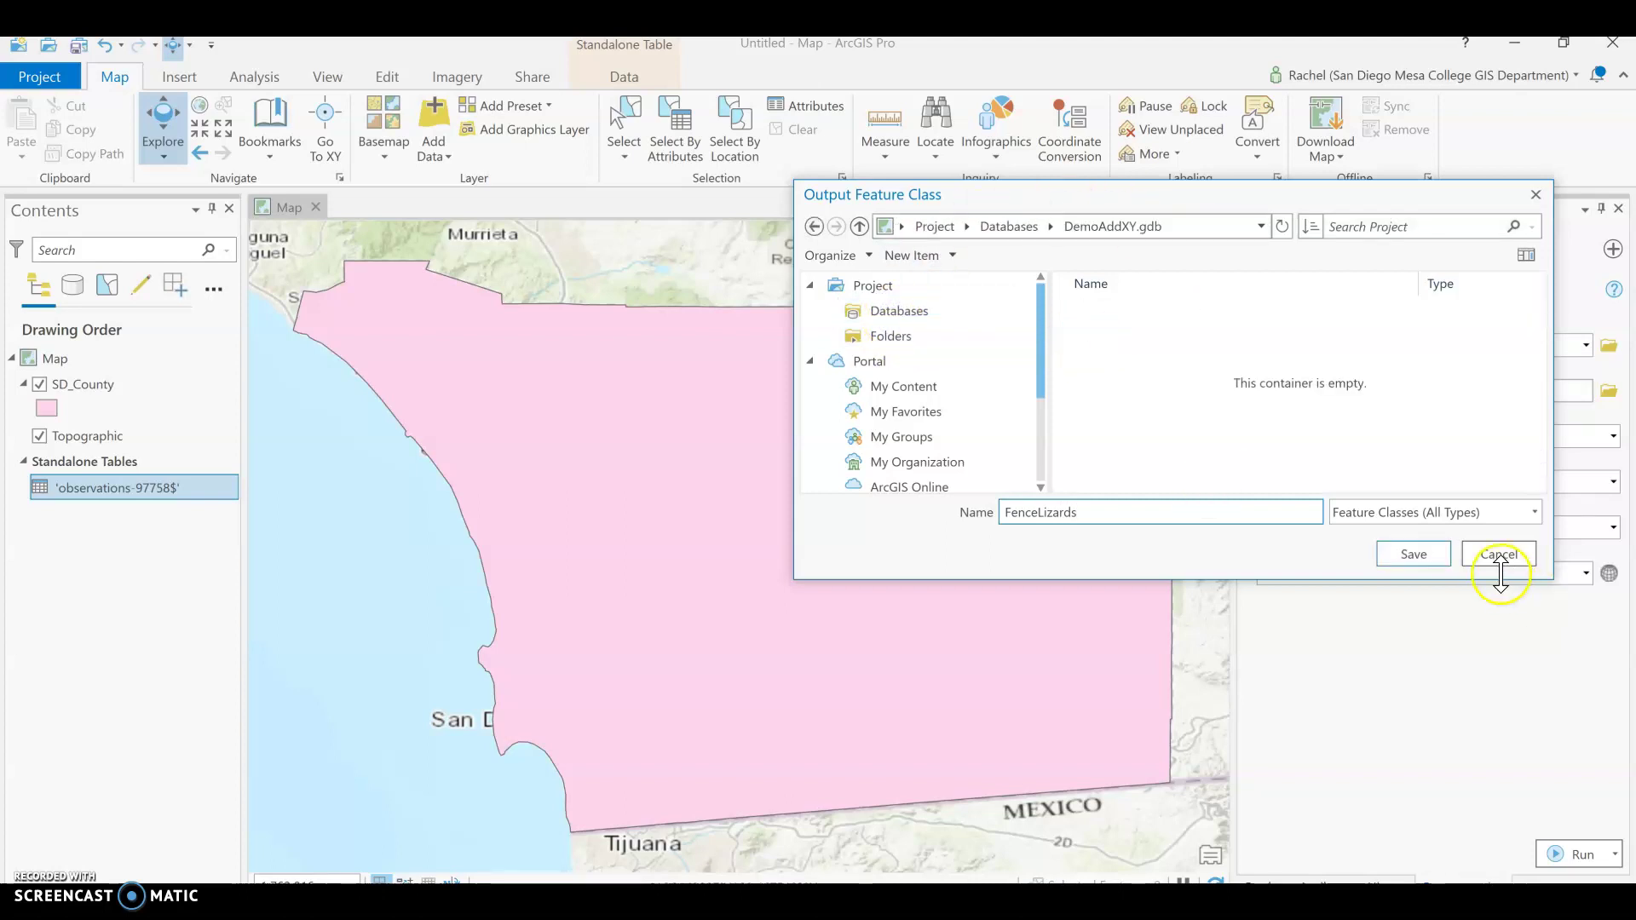
click(1394, 563)
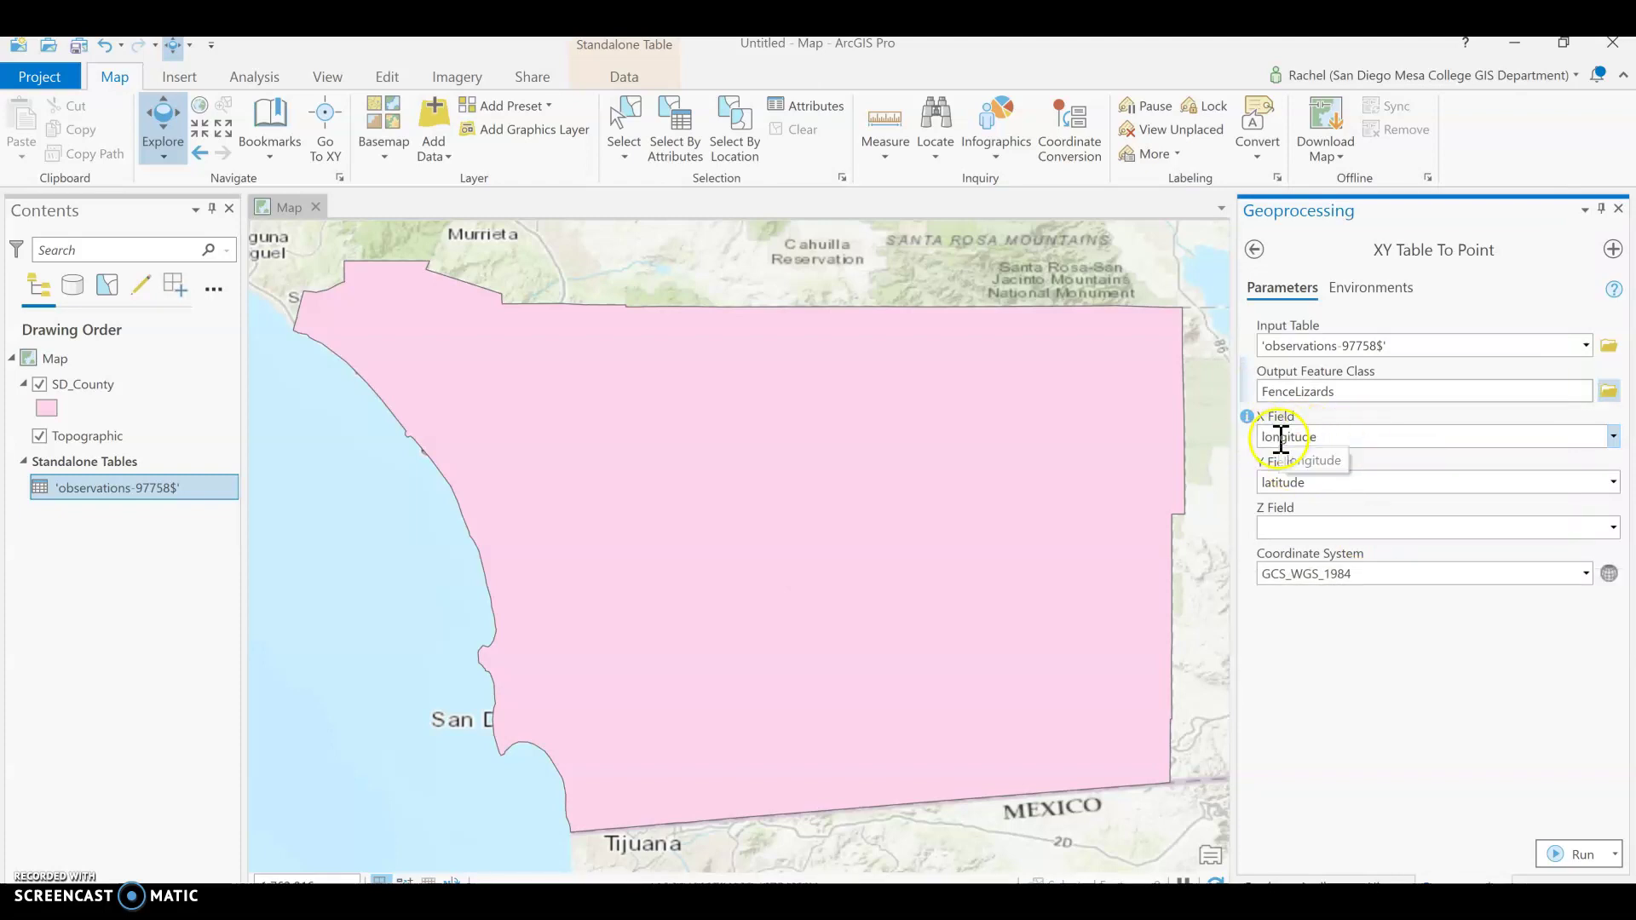
Set the coordinate system to SD_County's GCS_North_American_1983
mouse_move(1251, 467)
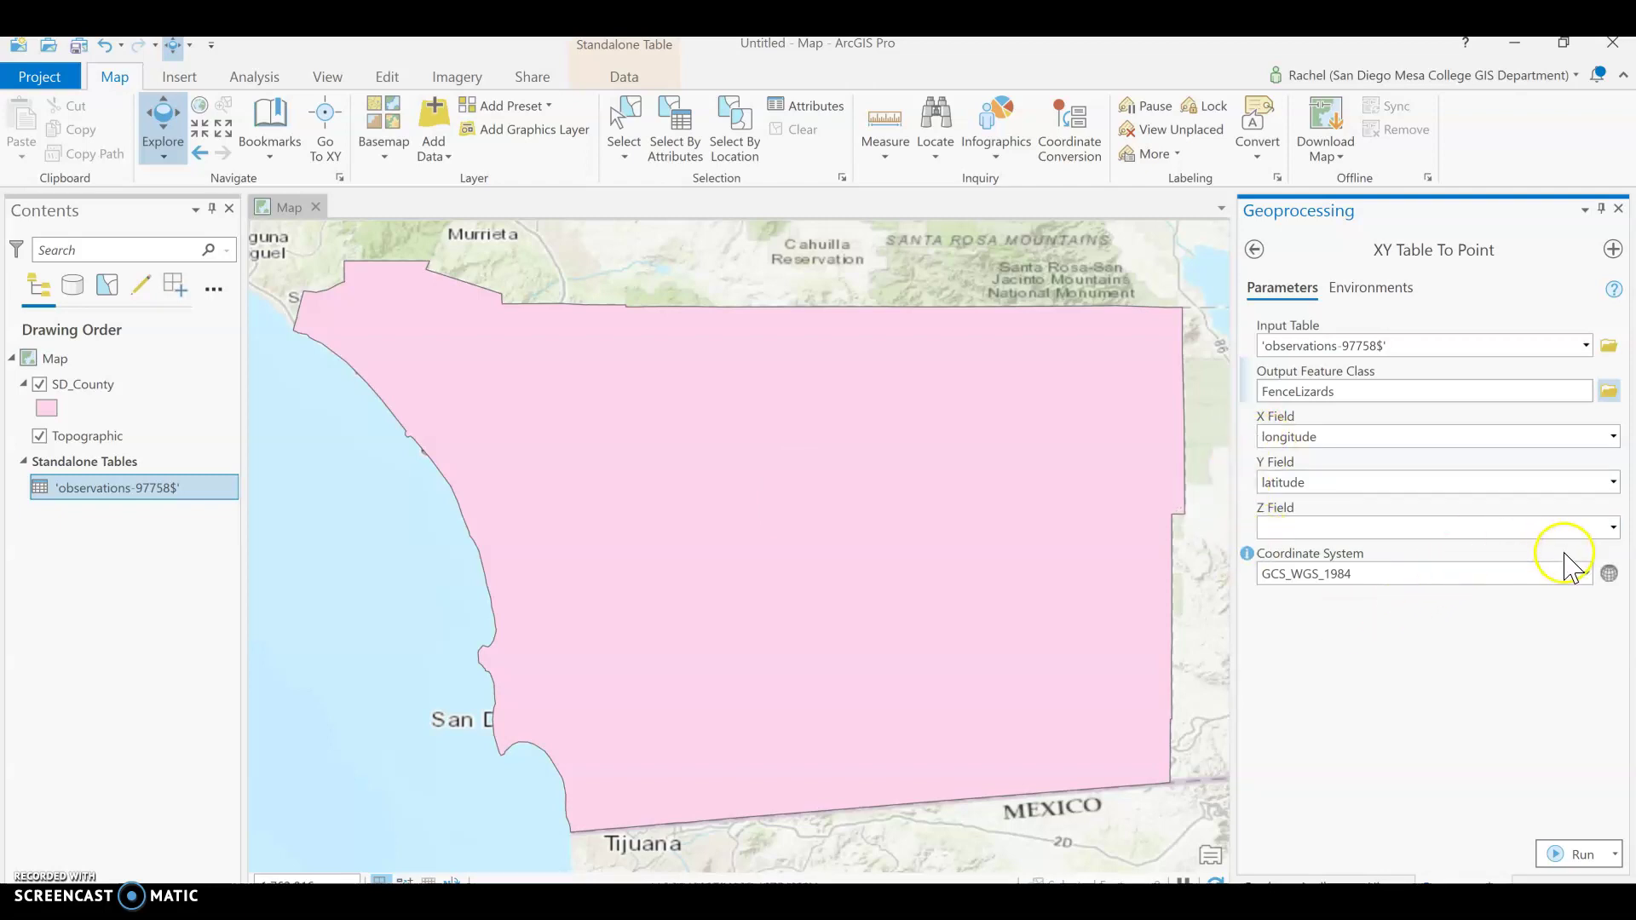
click(1581, 573)
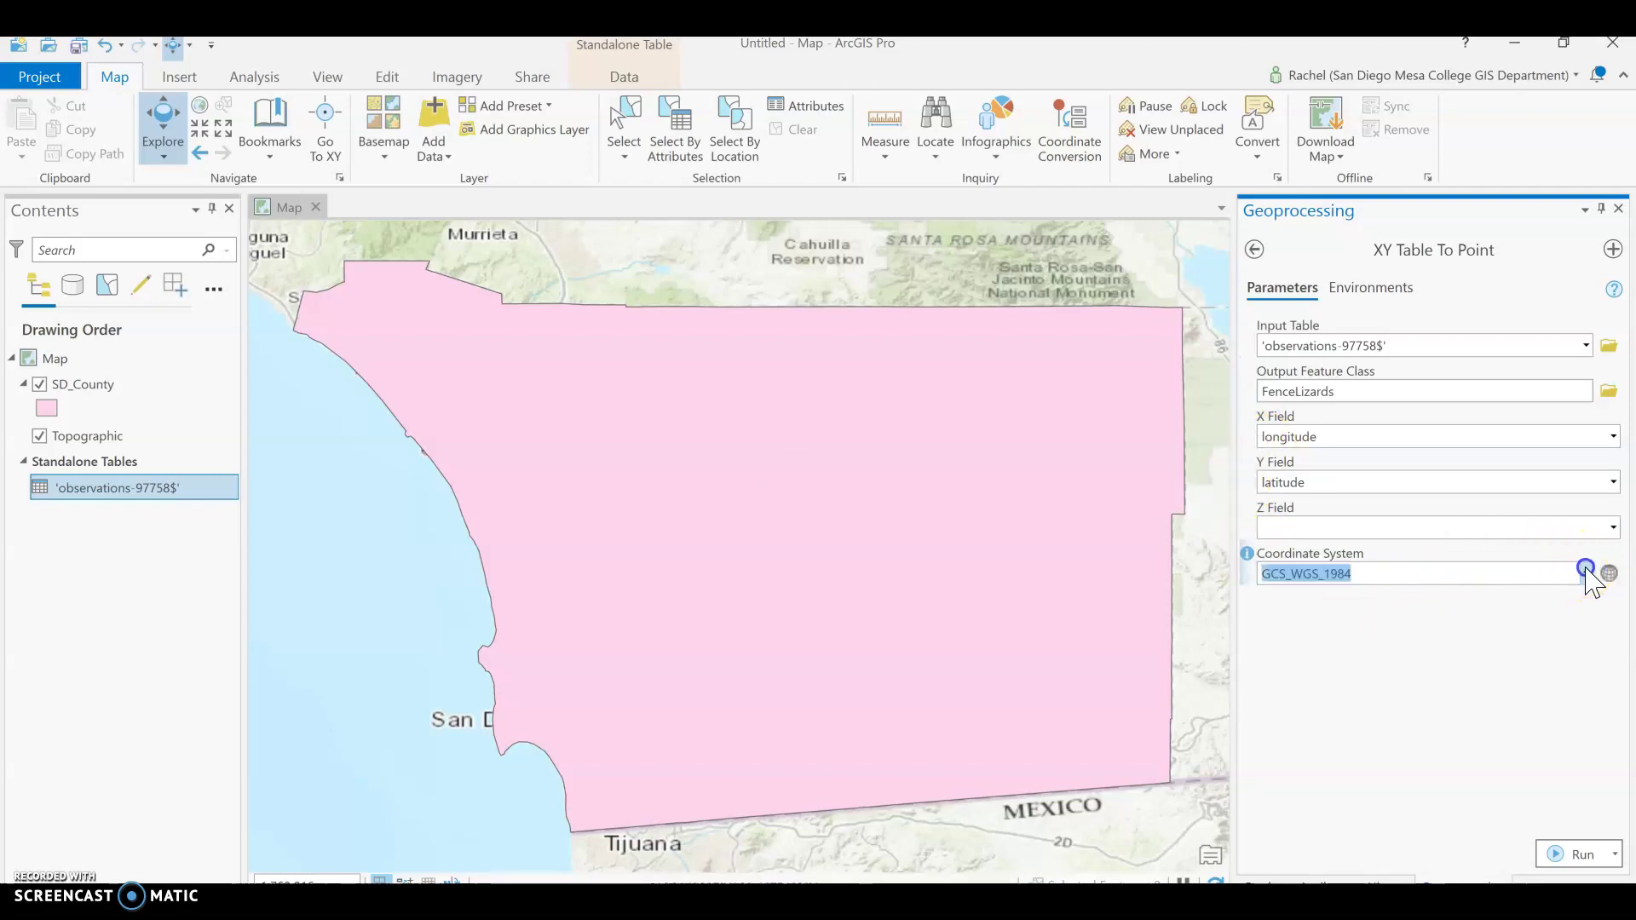
click(1518, 623)
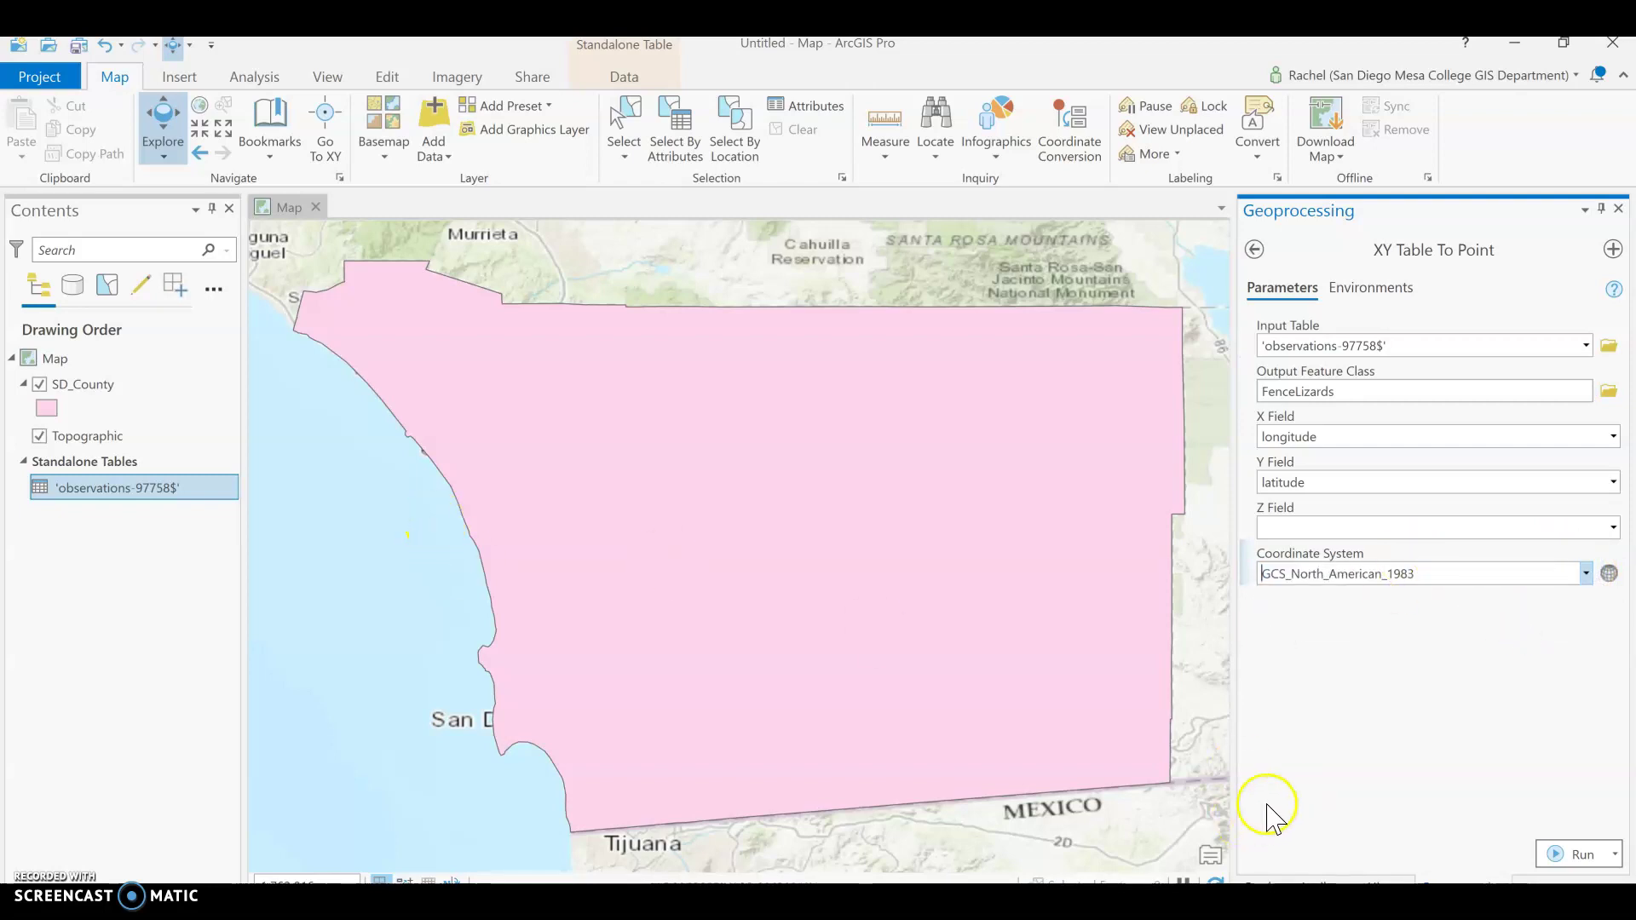
click(1585, 576)
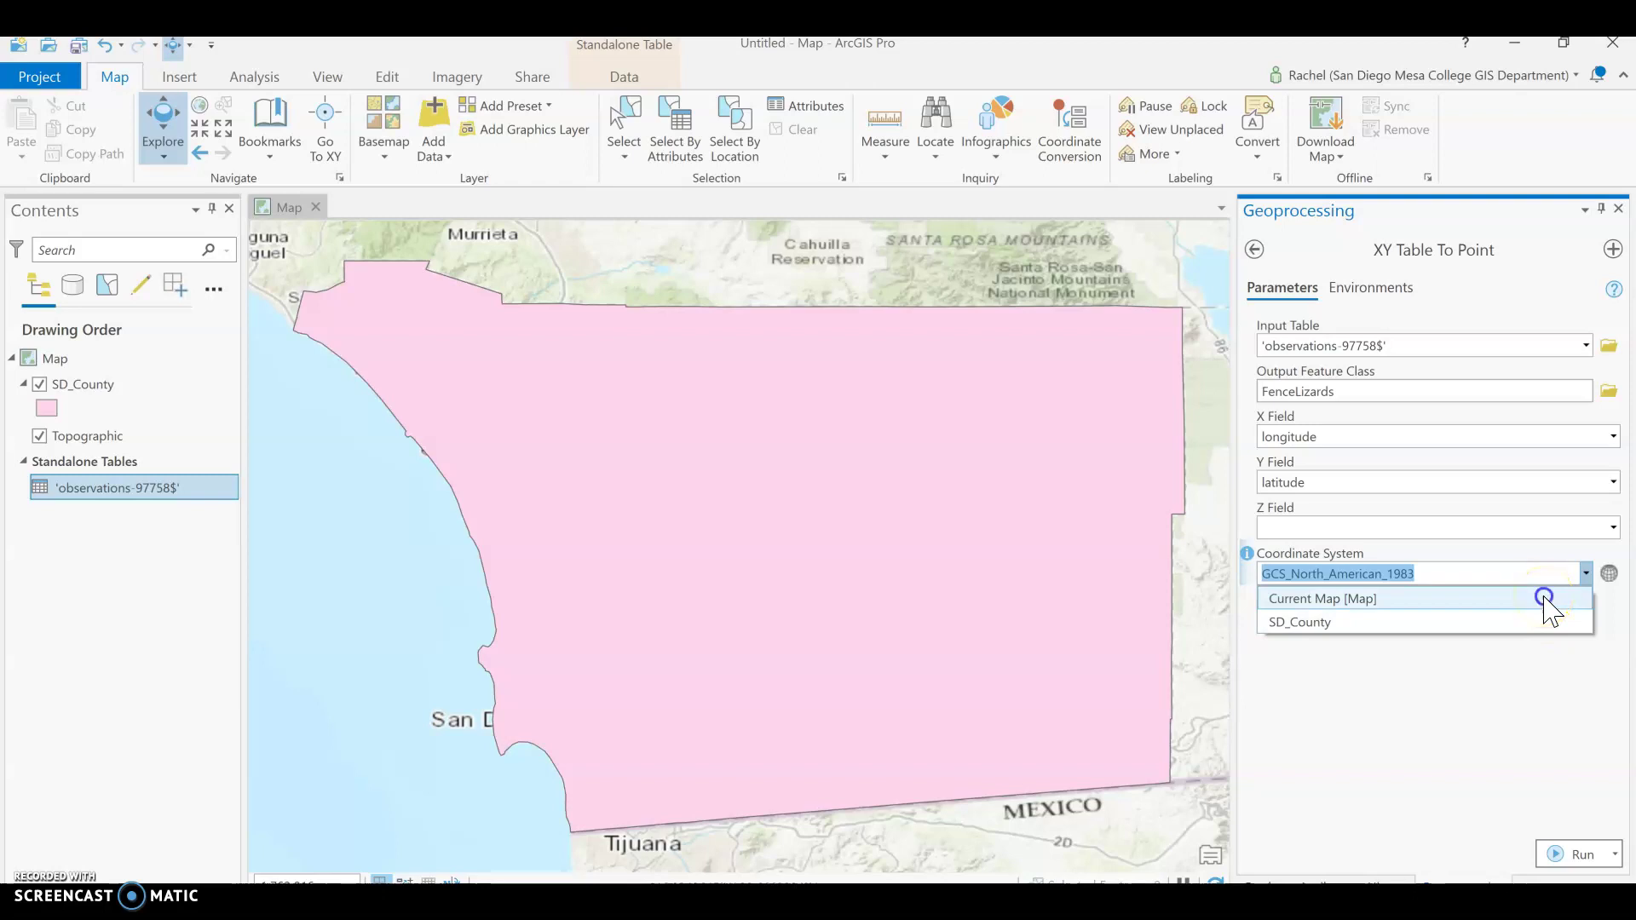
click(1544, 598)
click(1586, 575)
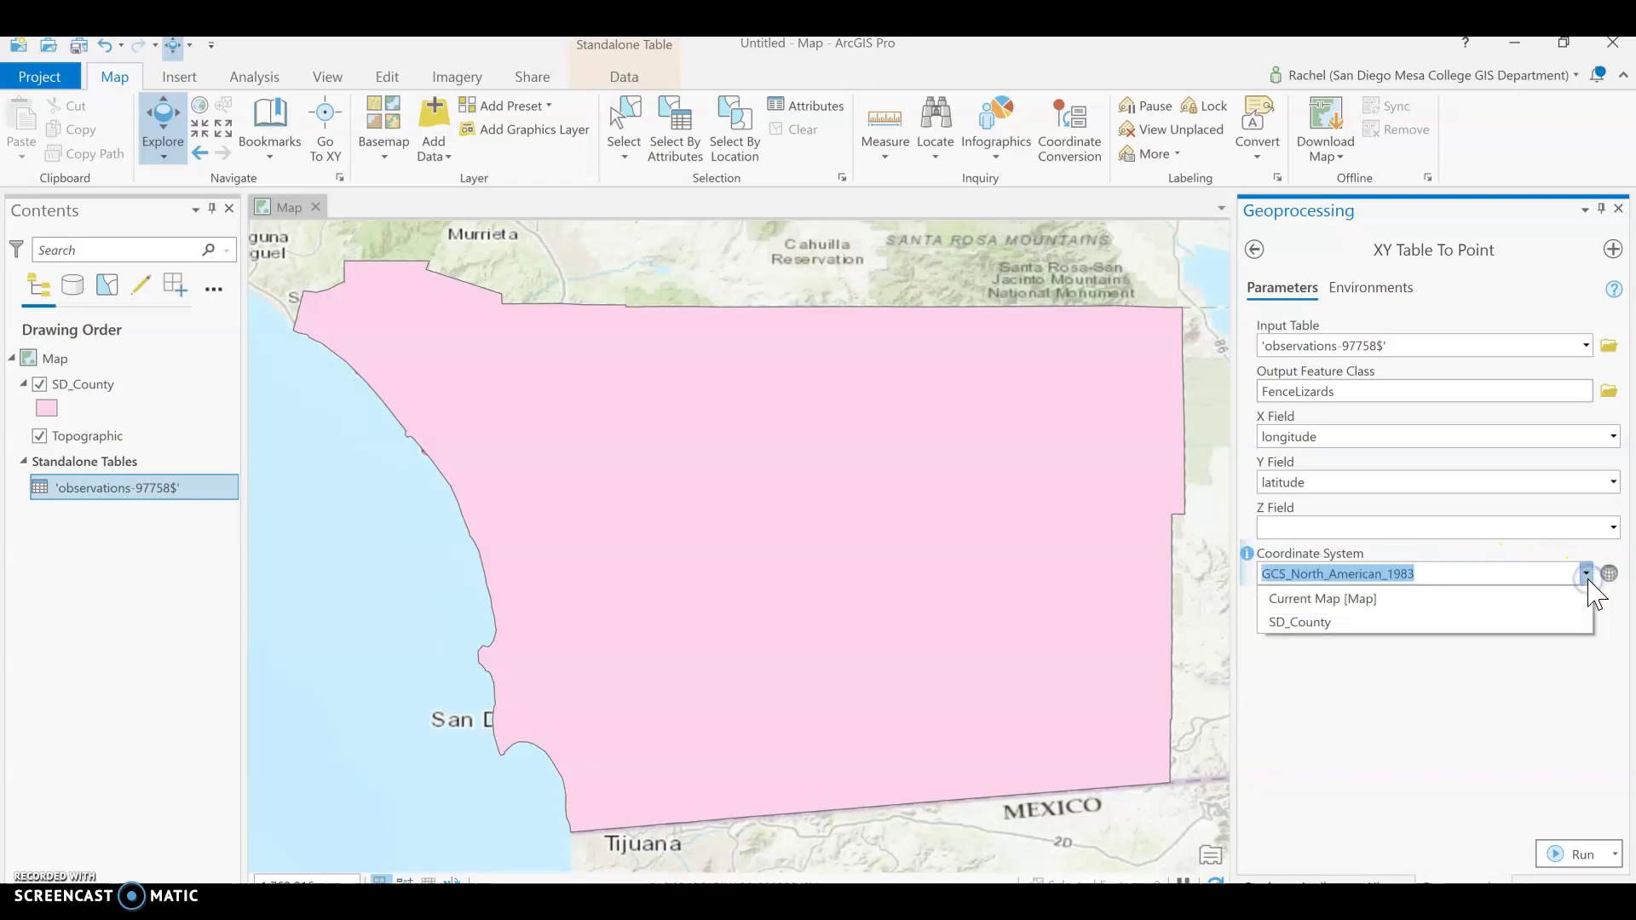
click(1610, 572)
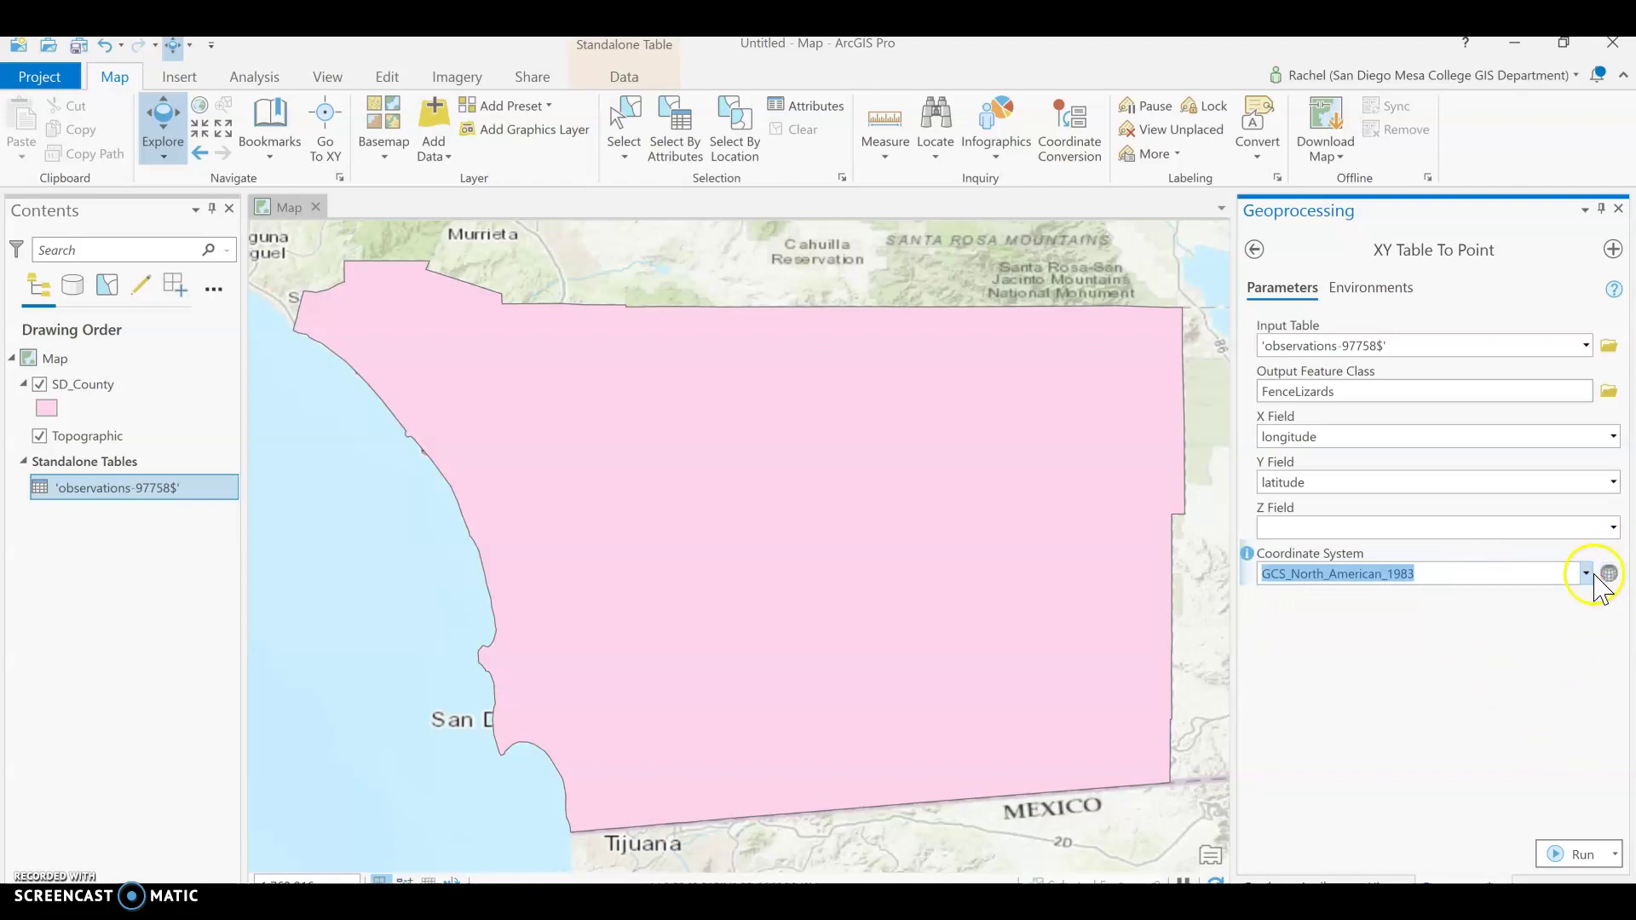
click(1586, 576)
click(1546, 623)
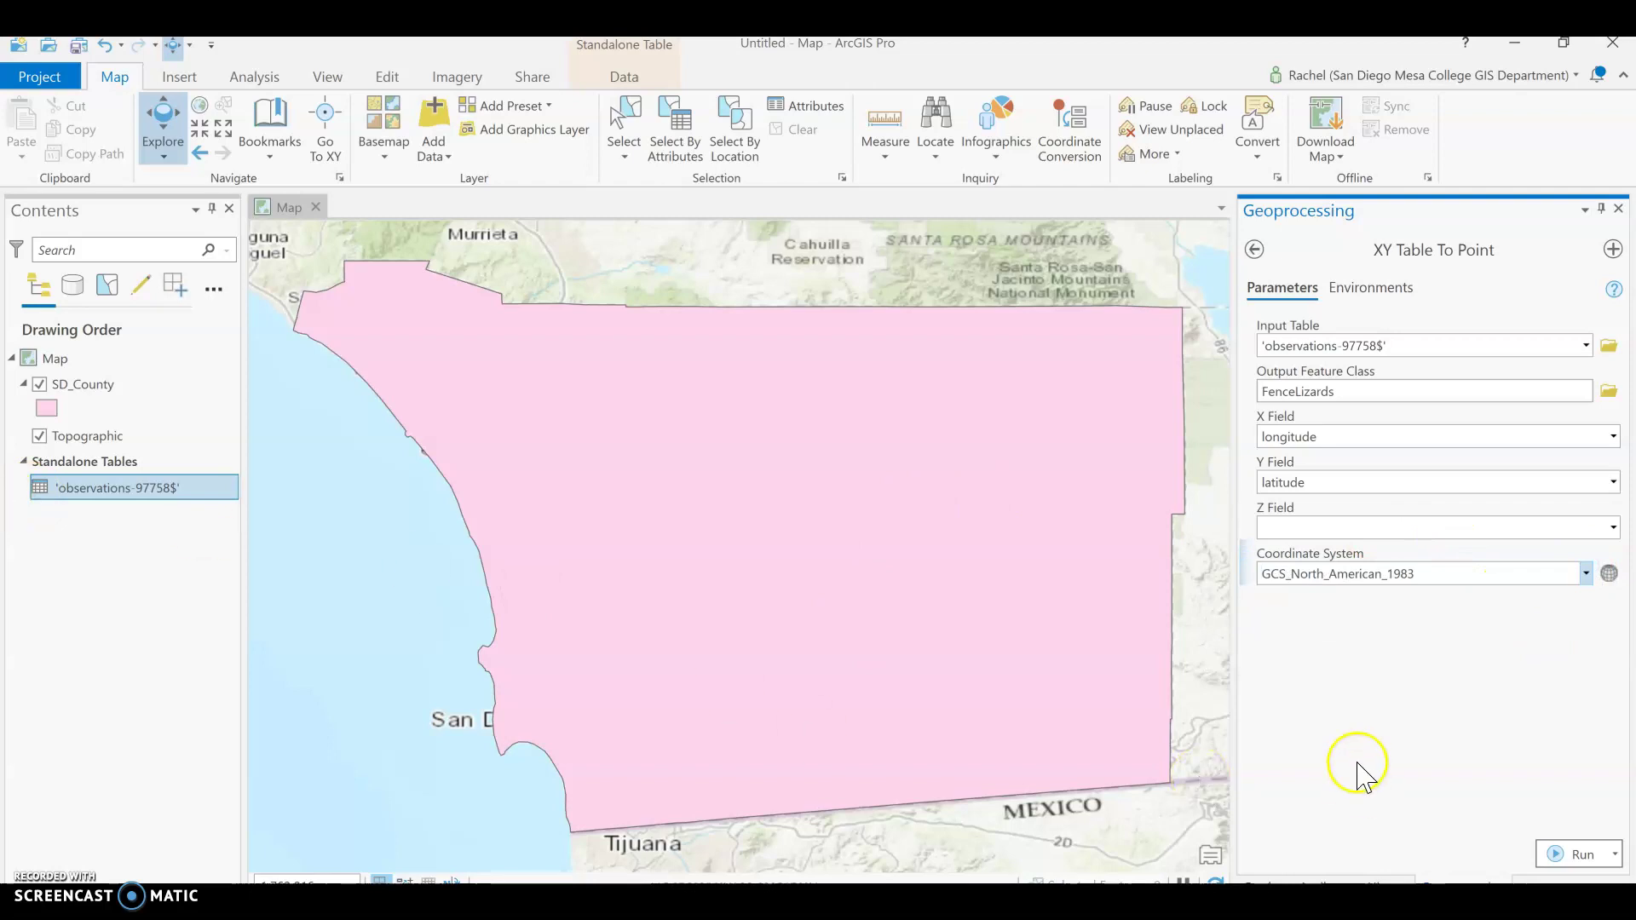
Run XY Table To Point to create the FenceLizards point layer
click(1579, 855)
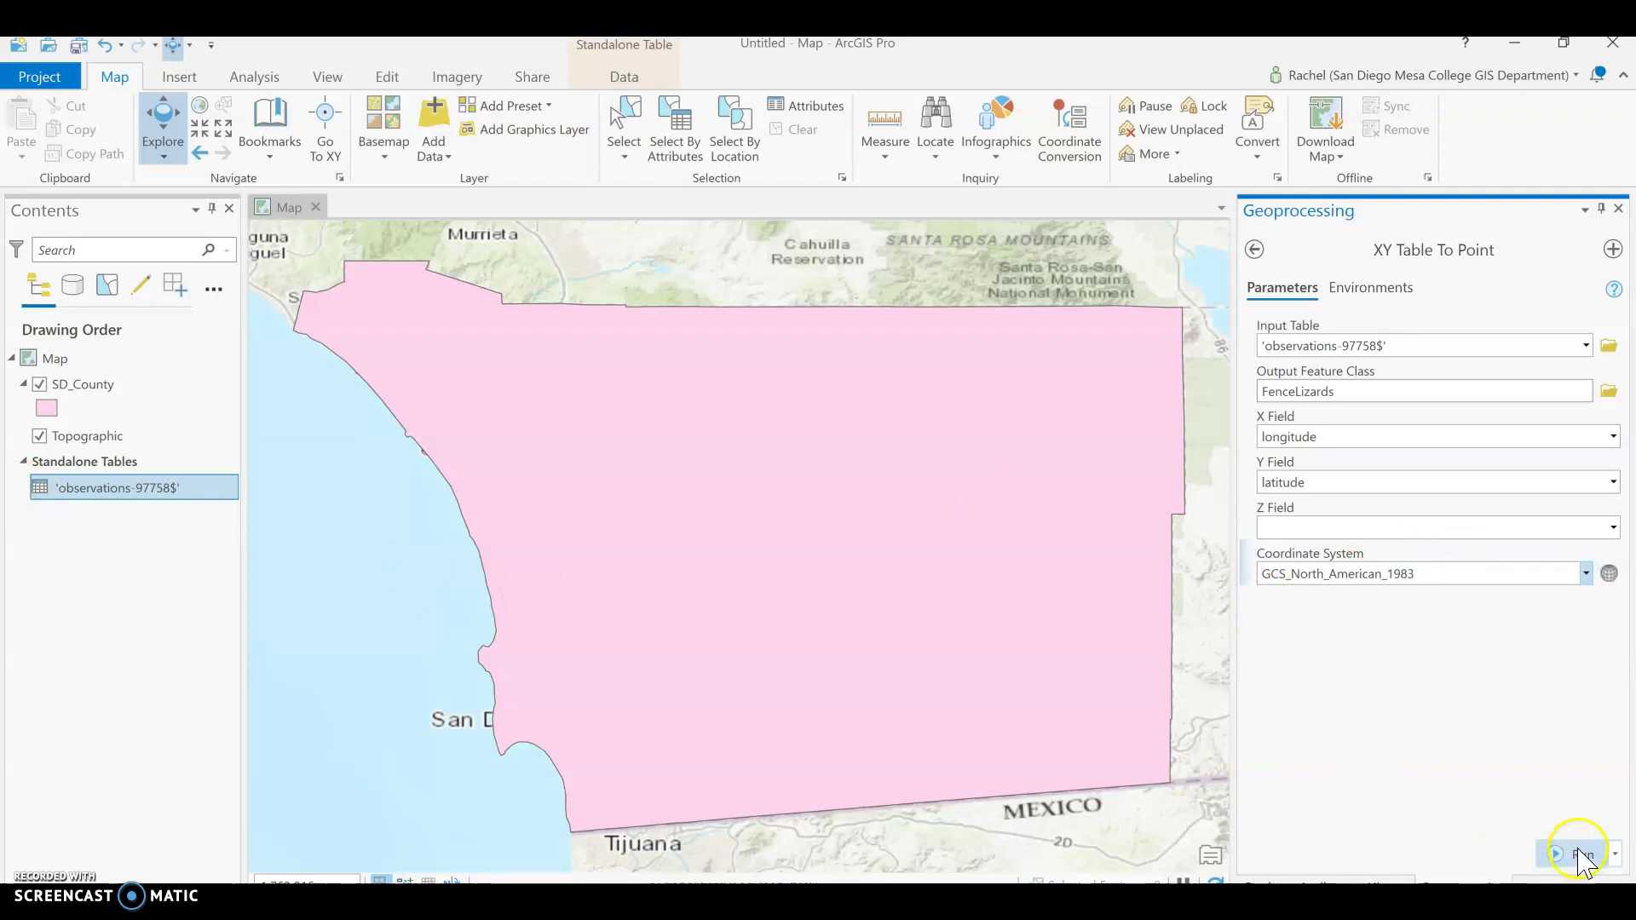
click(1579, 855)
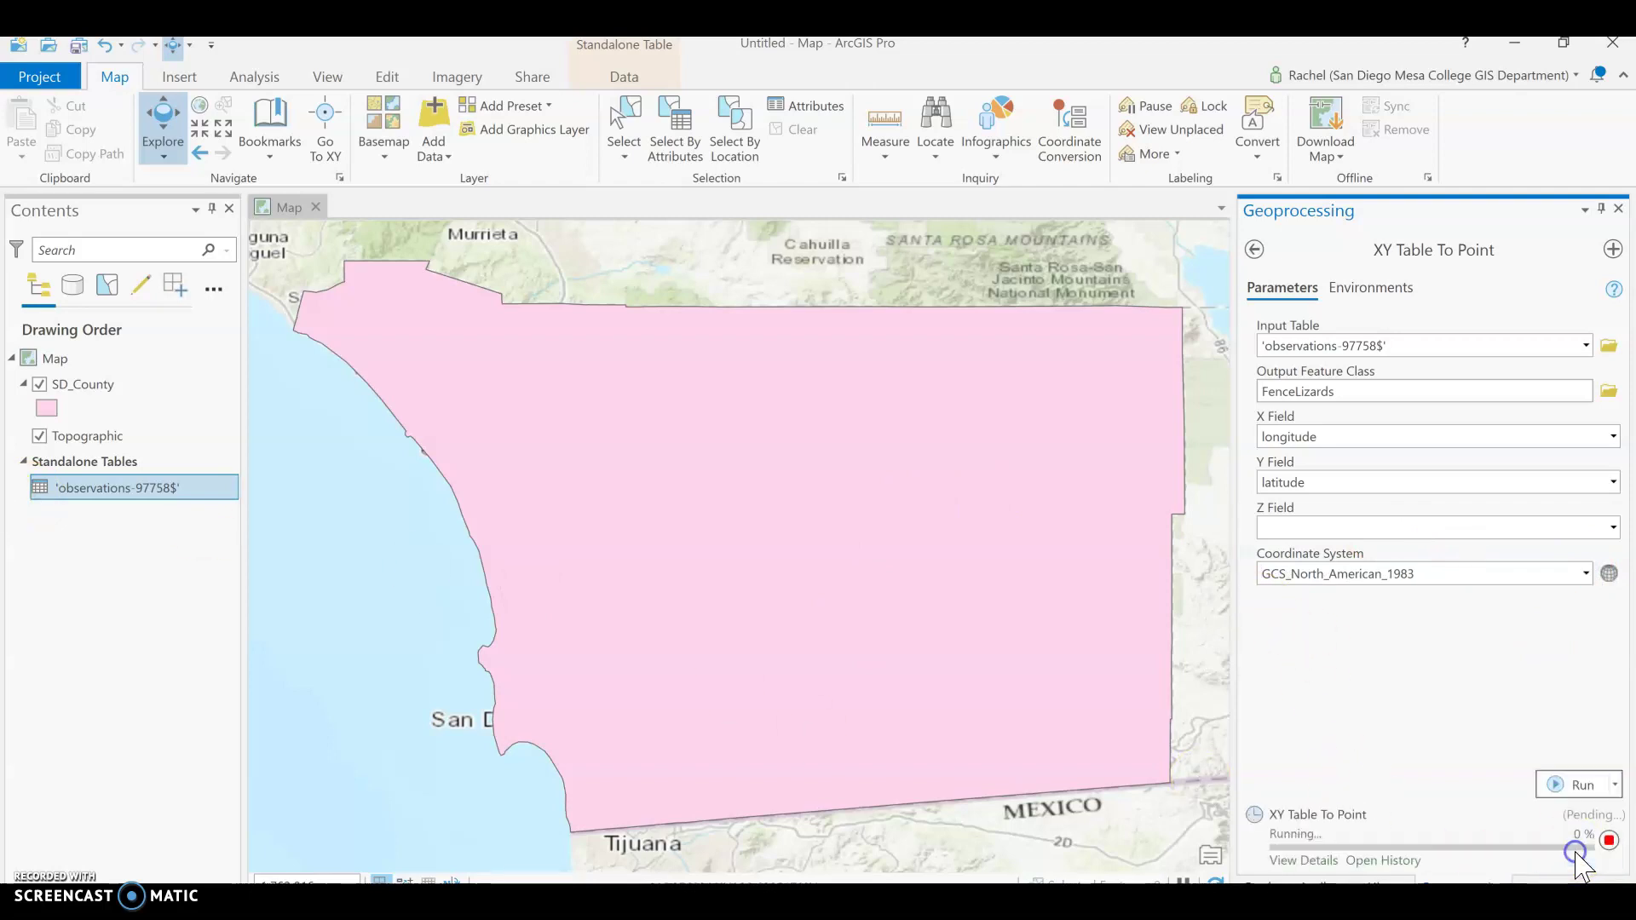
mouse_move(1582, 868)
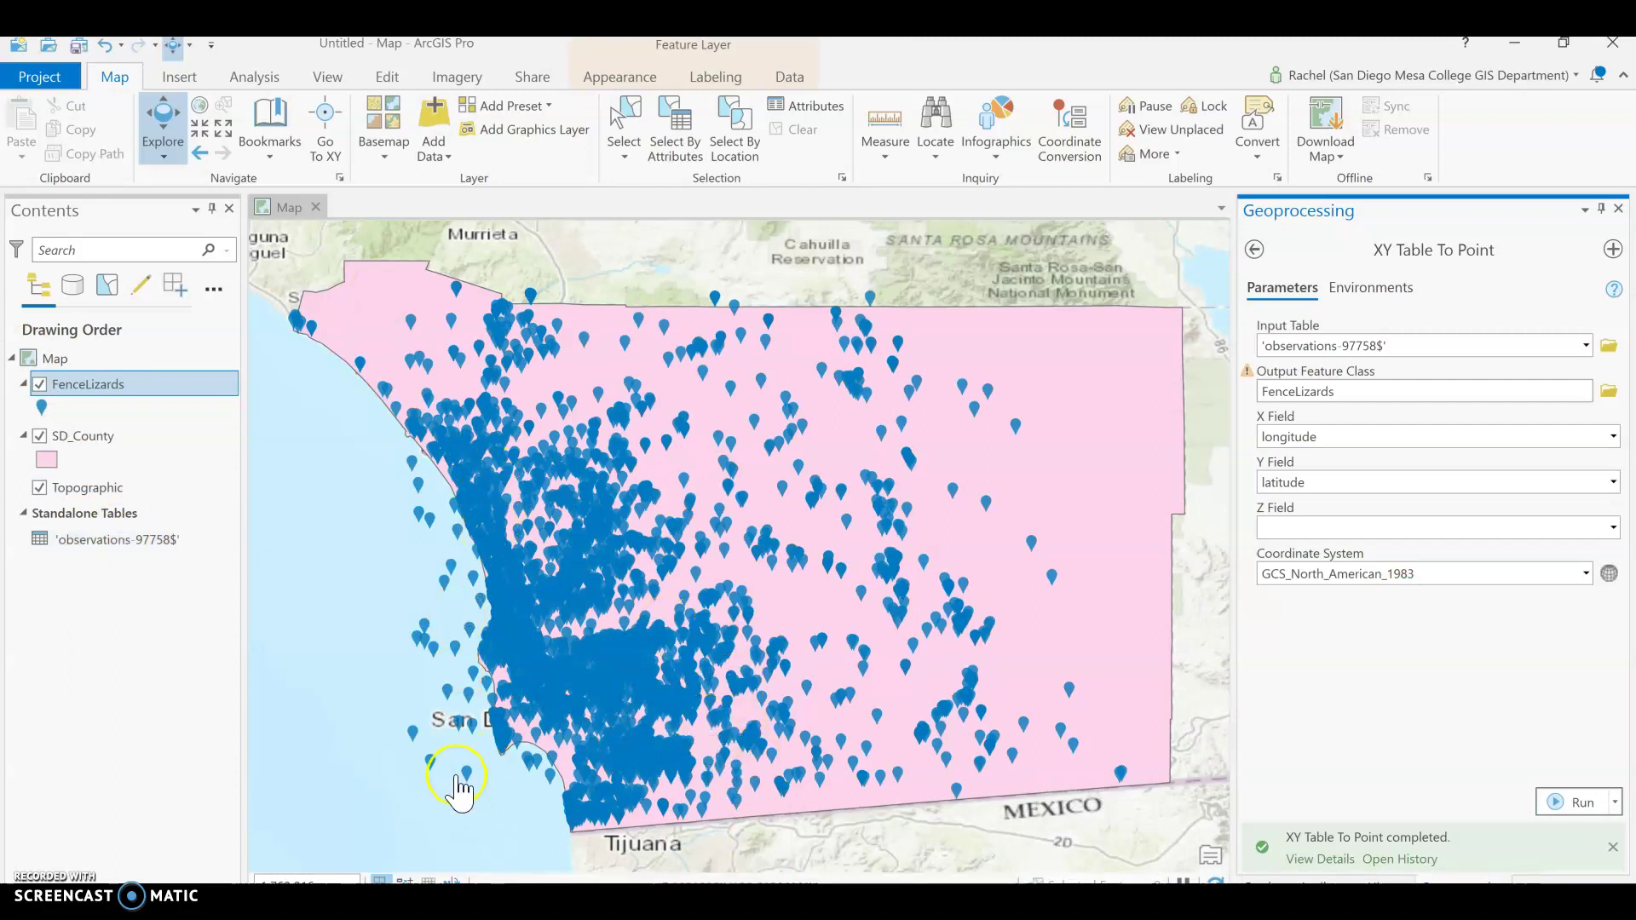
click(410, 468)
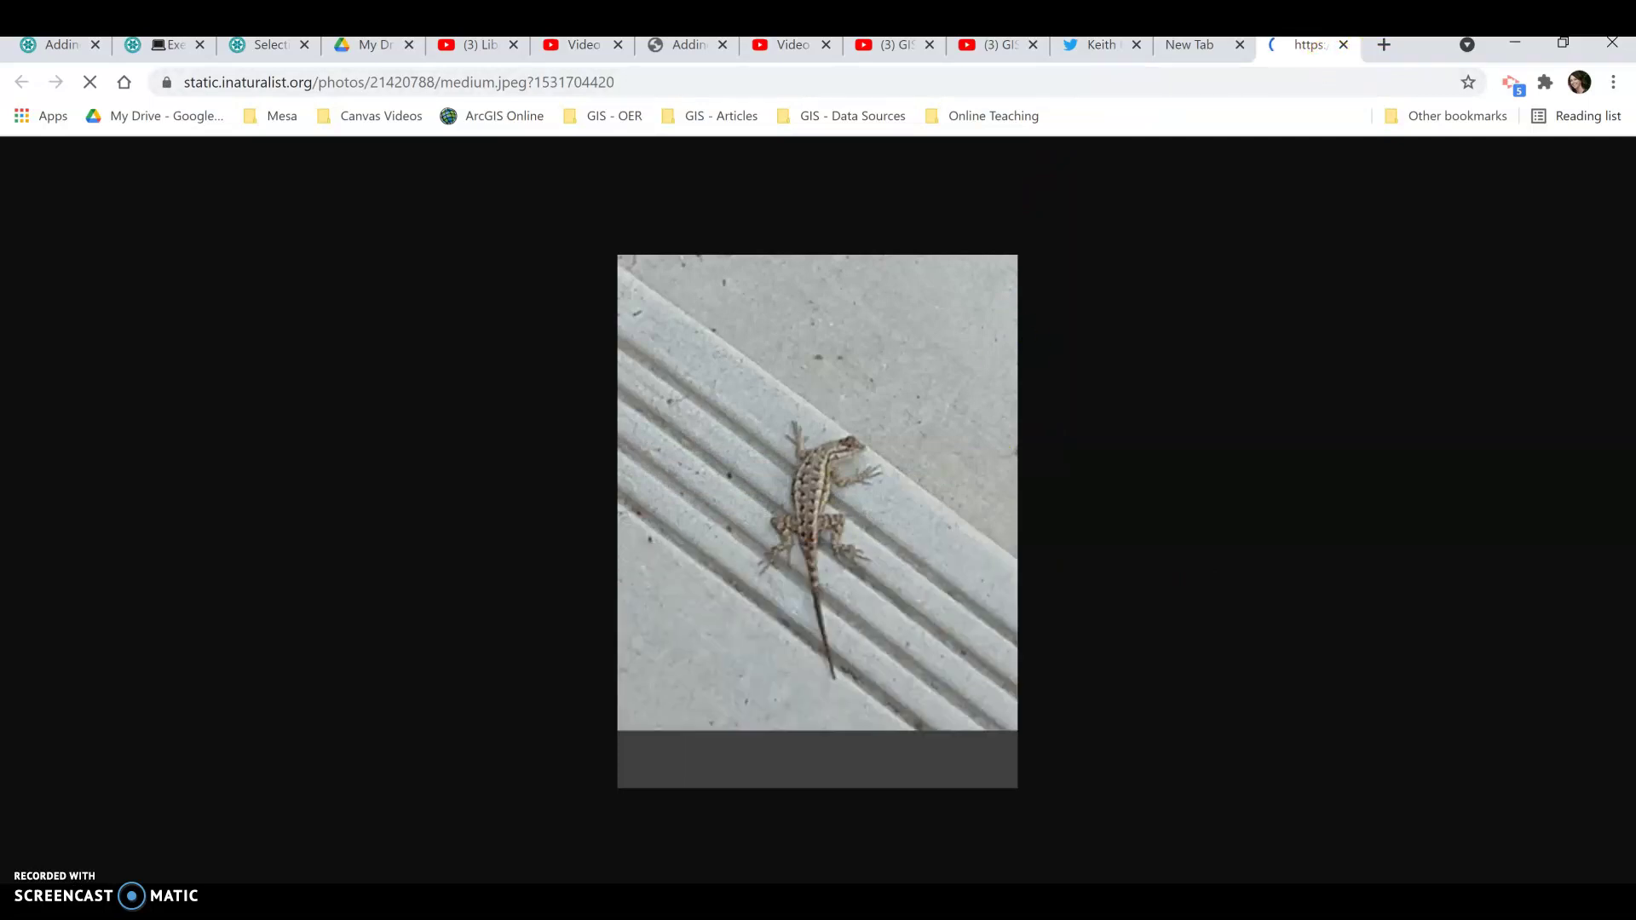
key(alt+Tab)
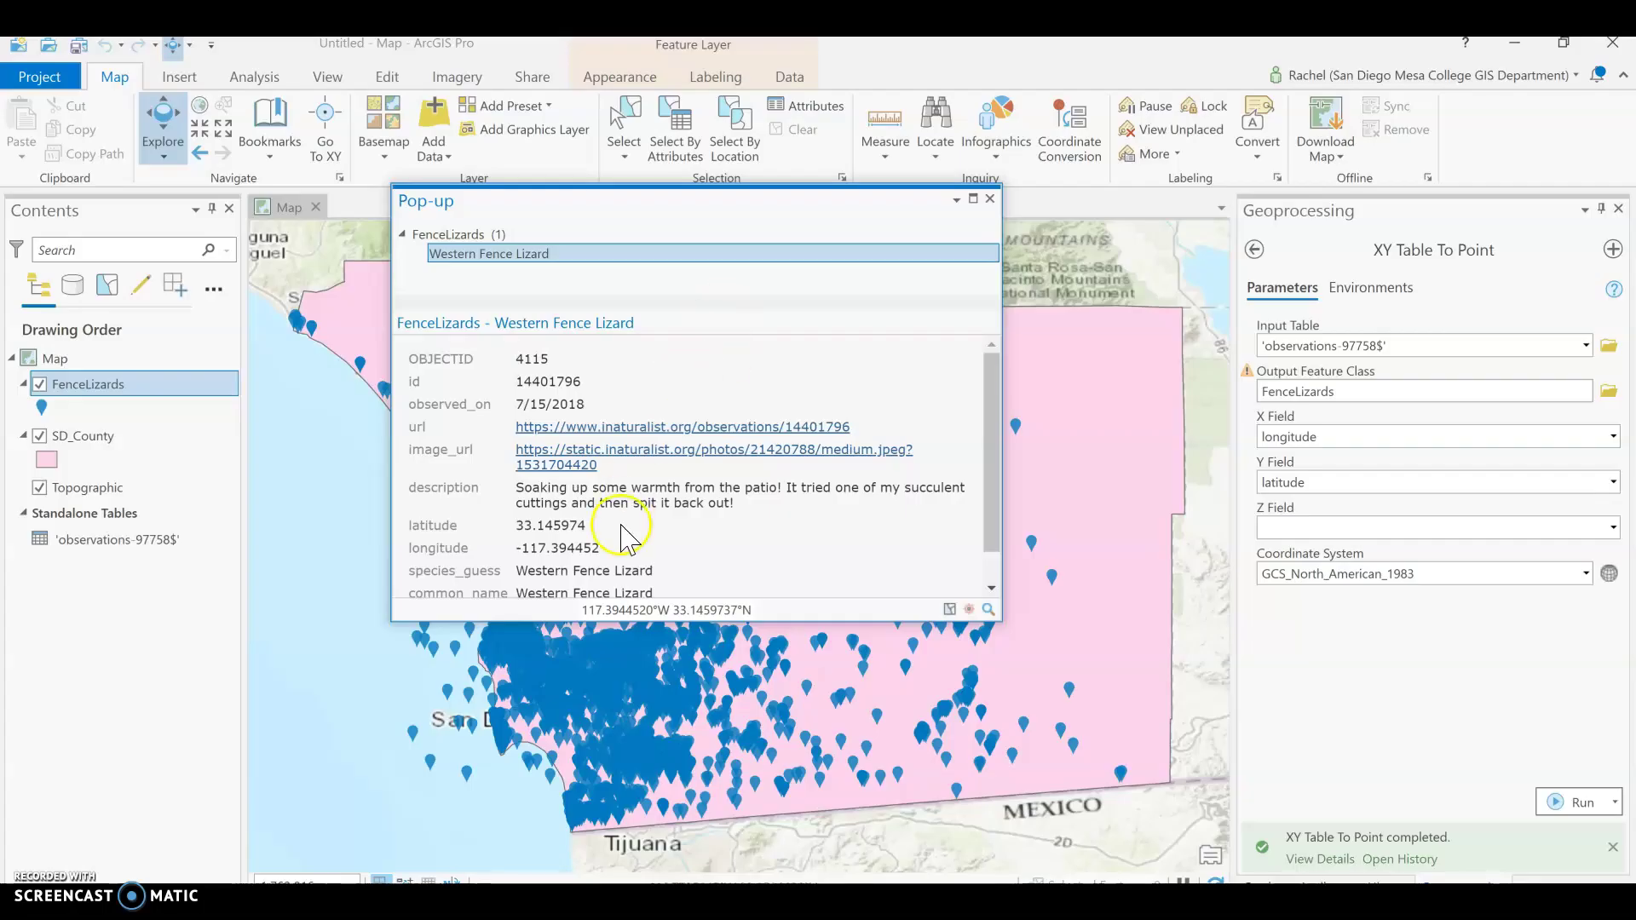
scroll(623, 525, down, 1)
click(990, 199)
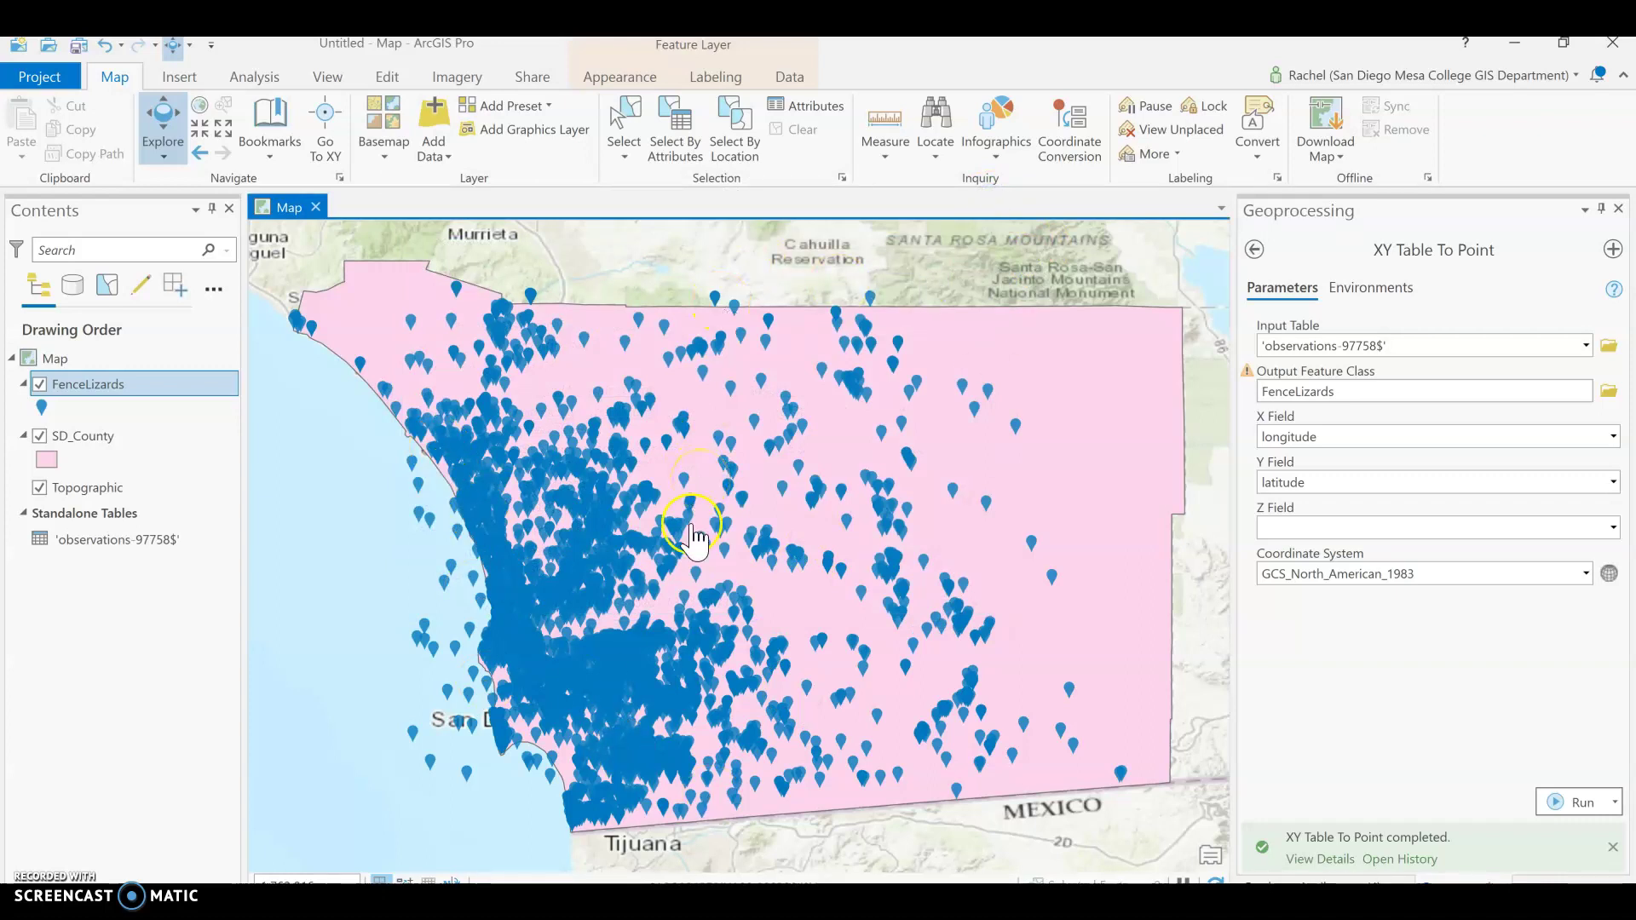
Start Display XY Data for the observations table
right_click(171, 539)
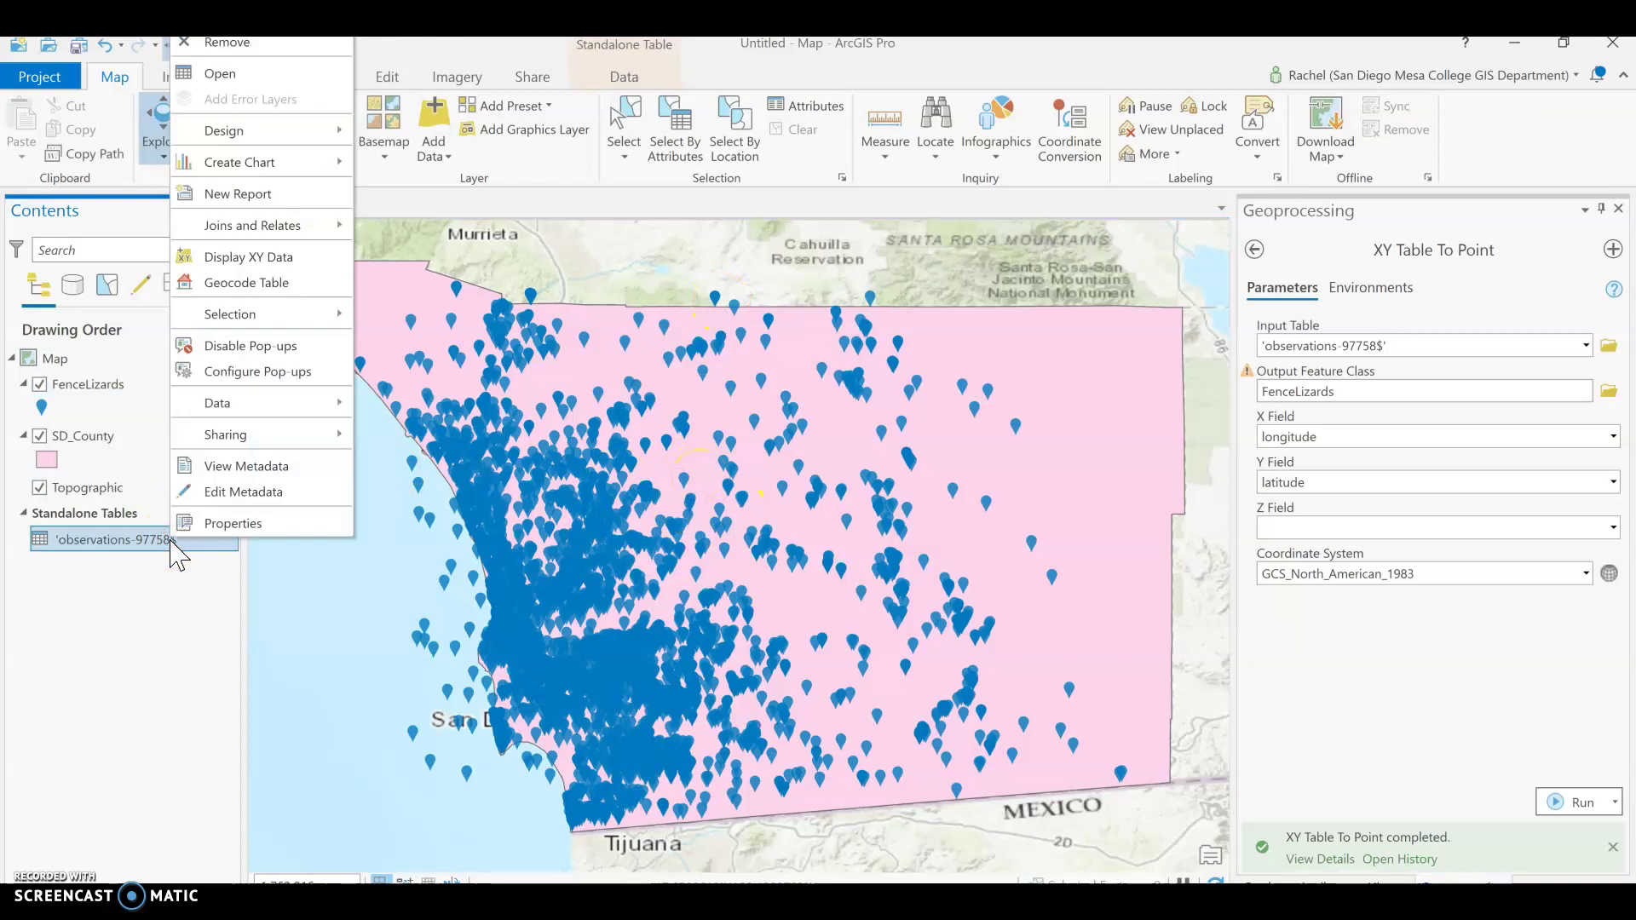
click(213, 264)
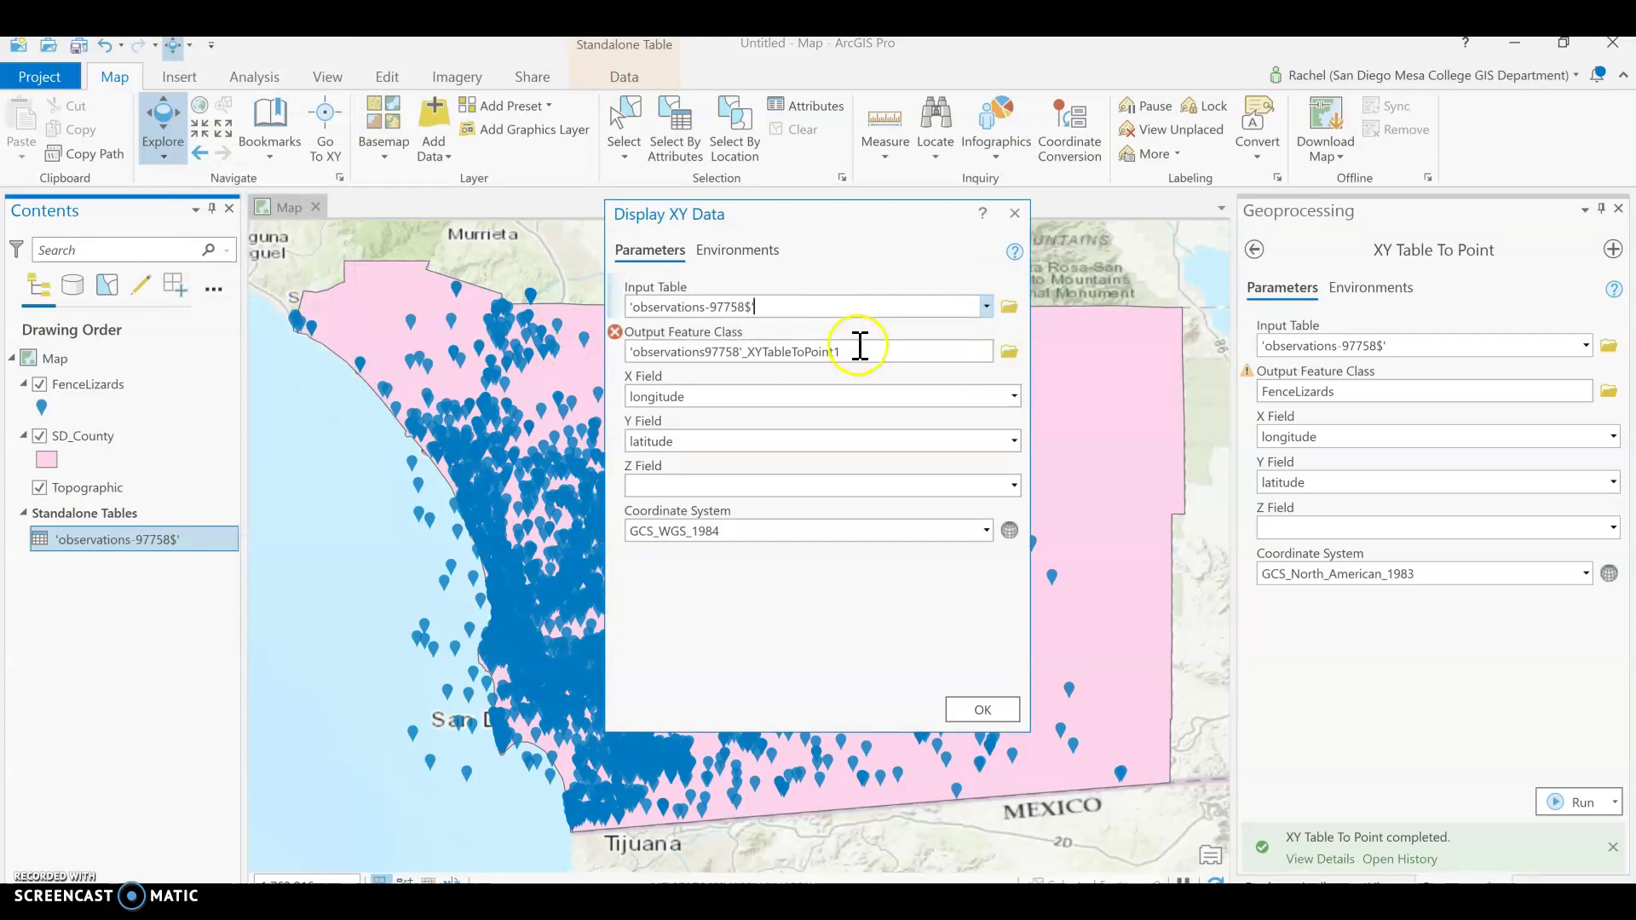
click(1009, 352)
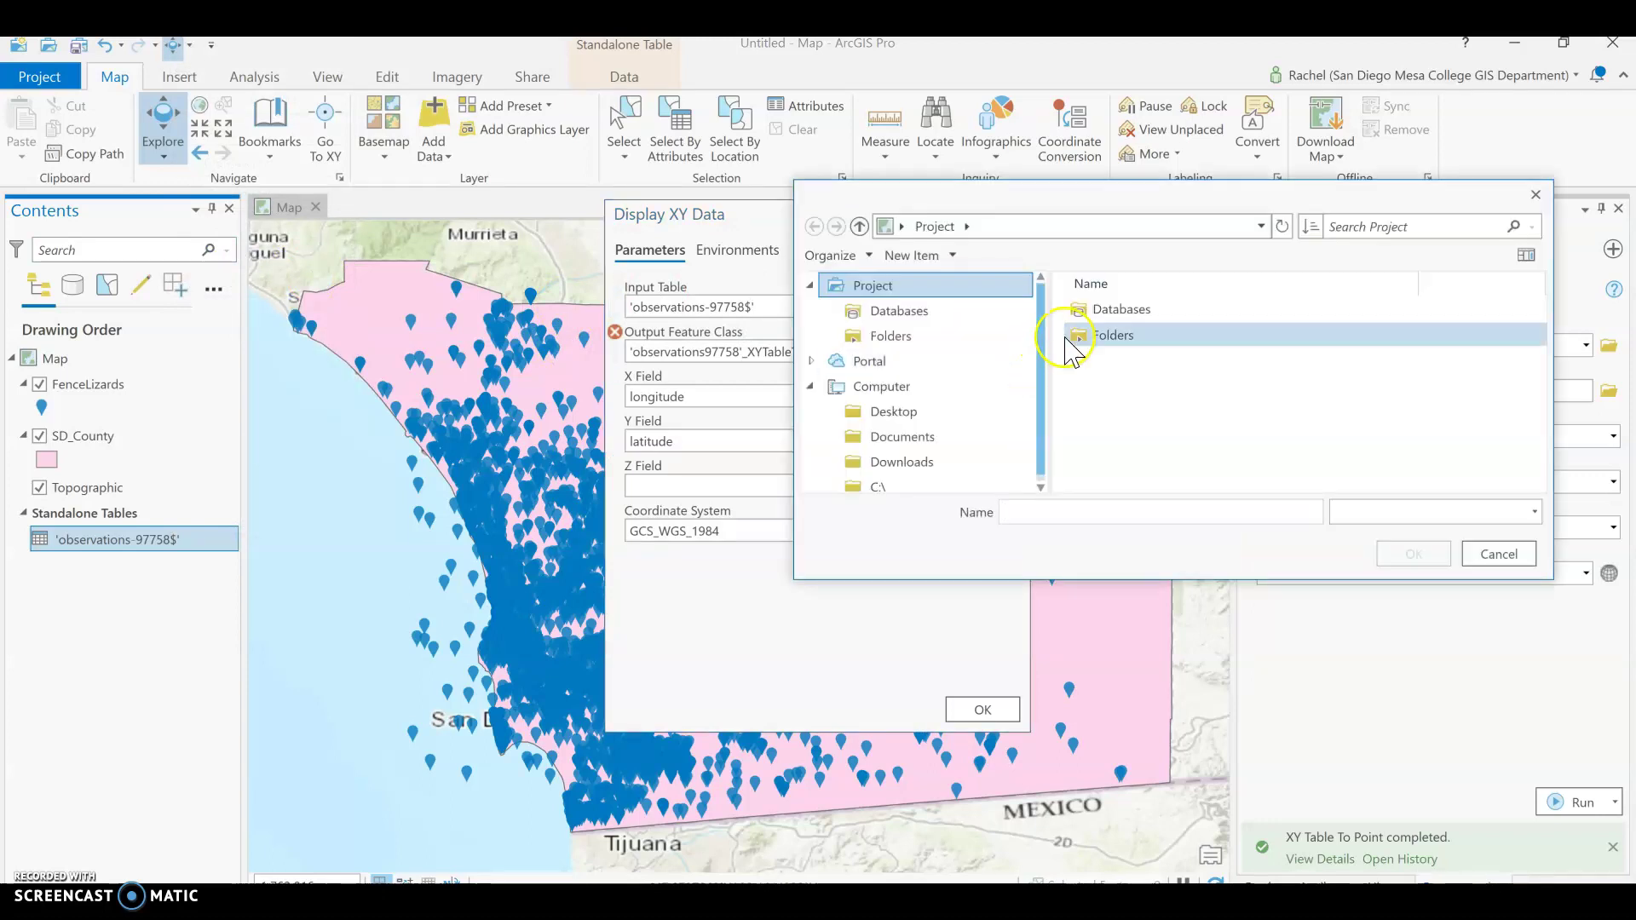
Save the output feature class as FenceLizardsDisplay in DemoAddXY.gdb
click(905, 321)
click(1121, 335)
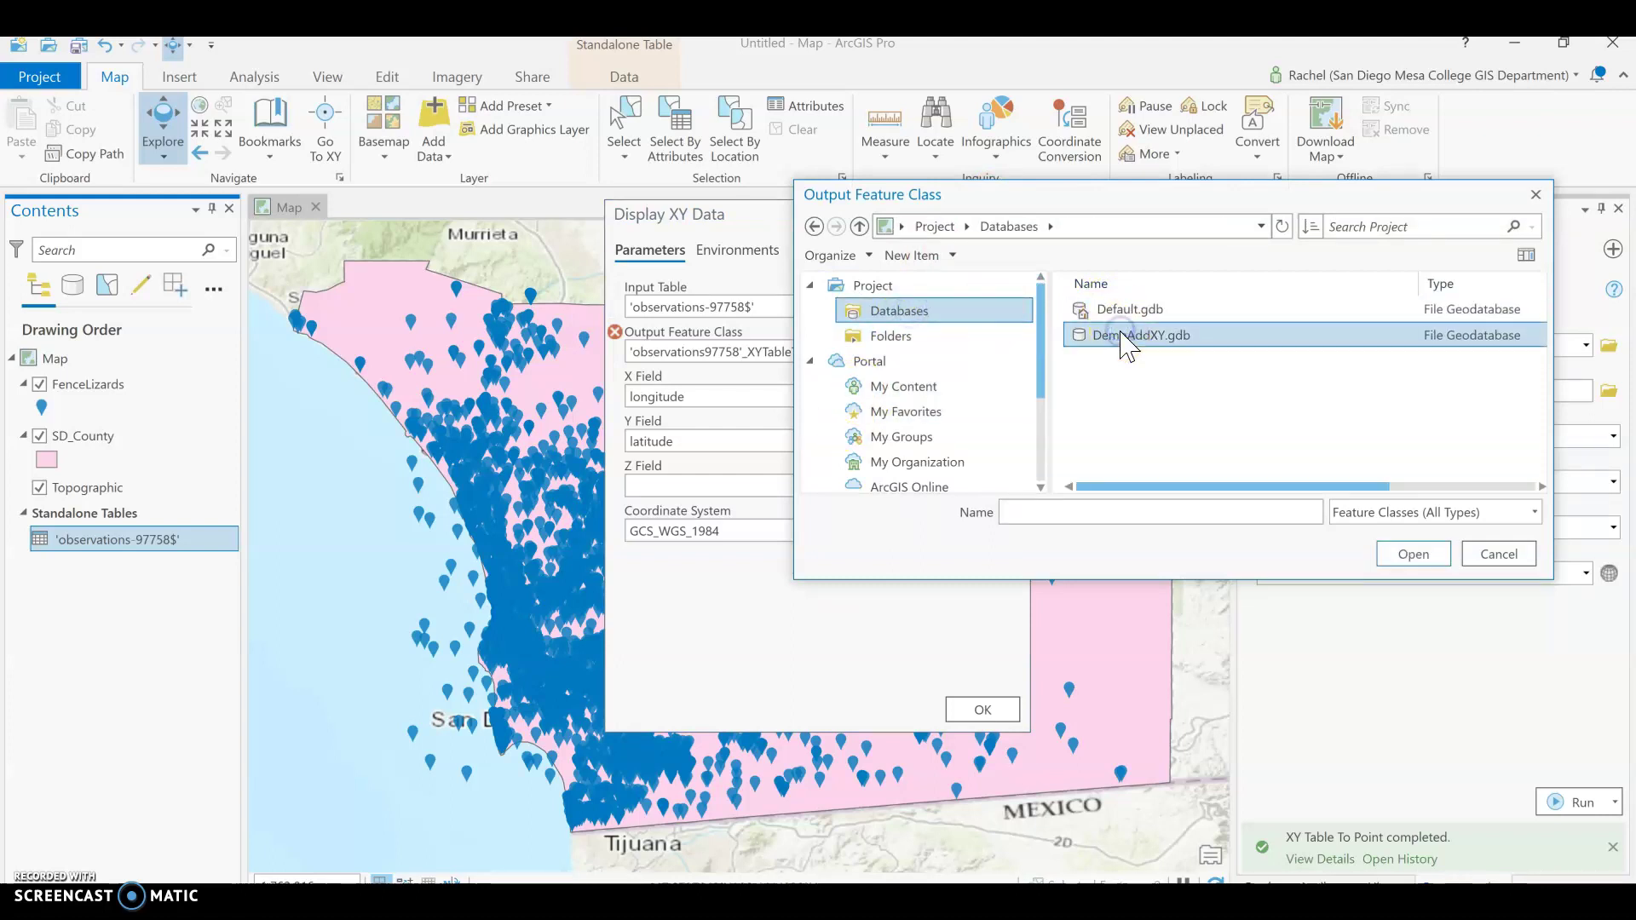
double_click(1123, 335)
click(1130, 499)
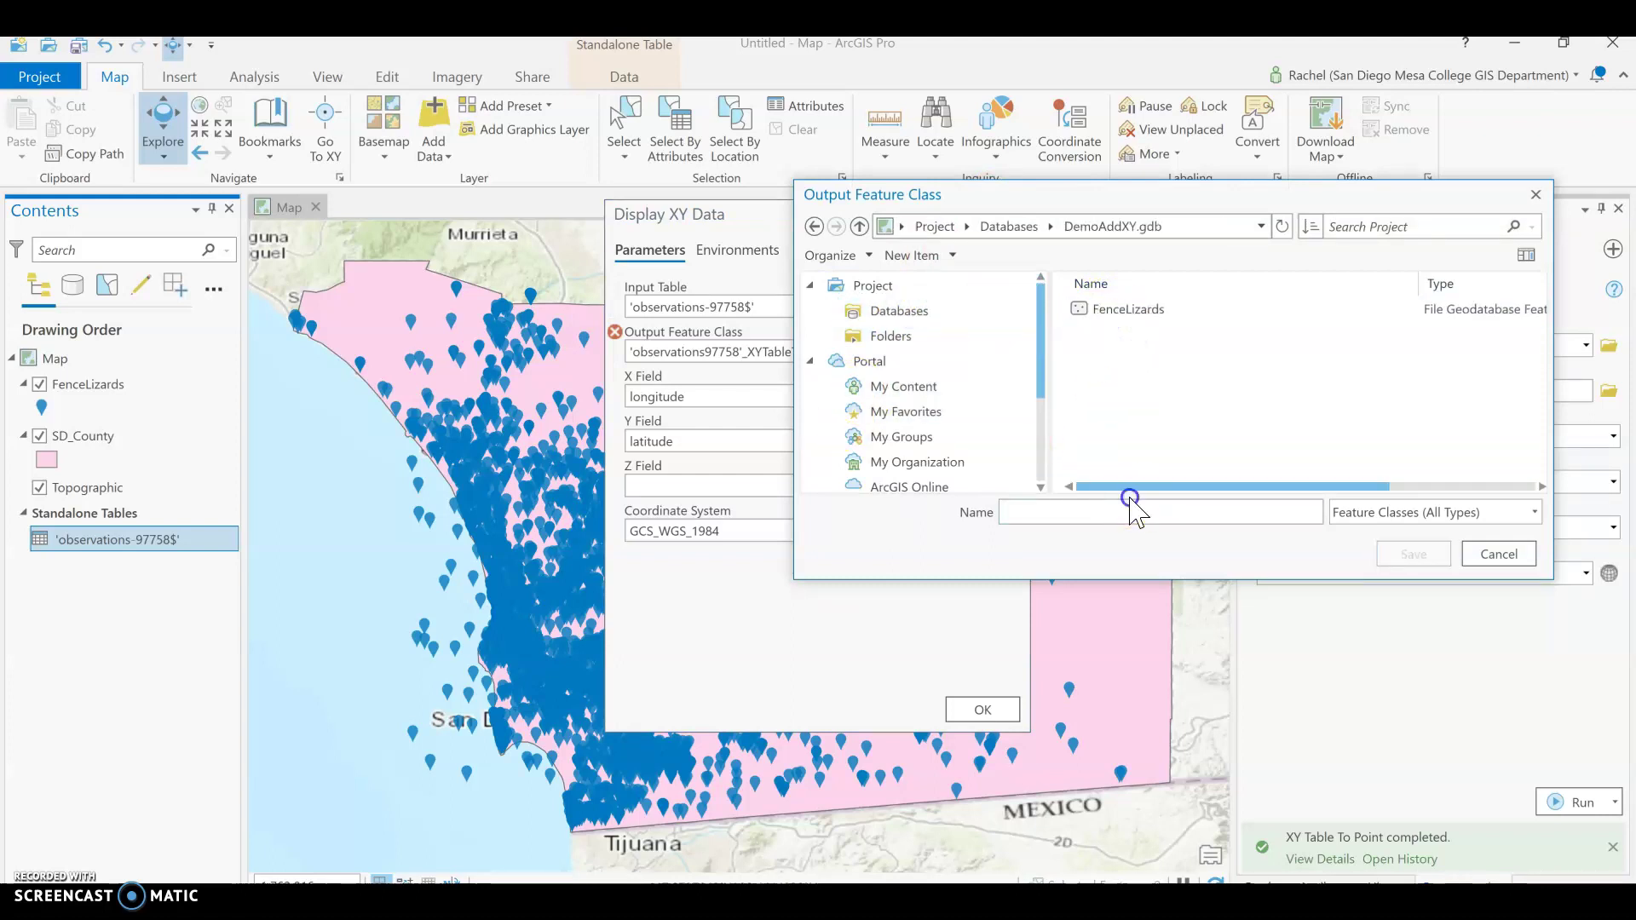
text(FenceLizardsD)
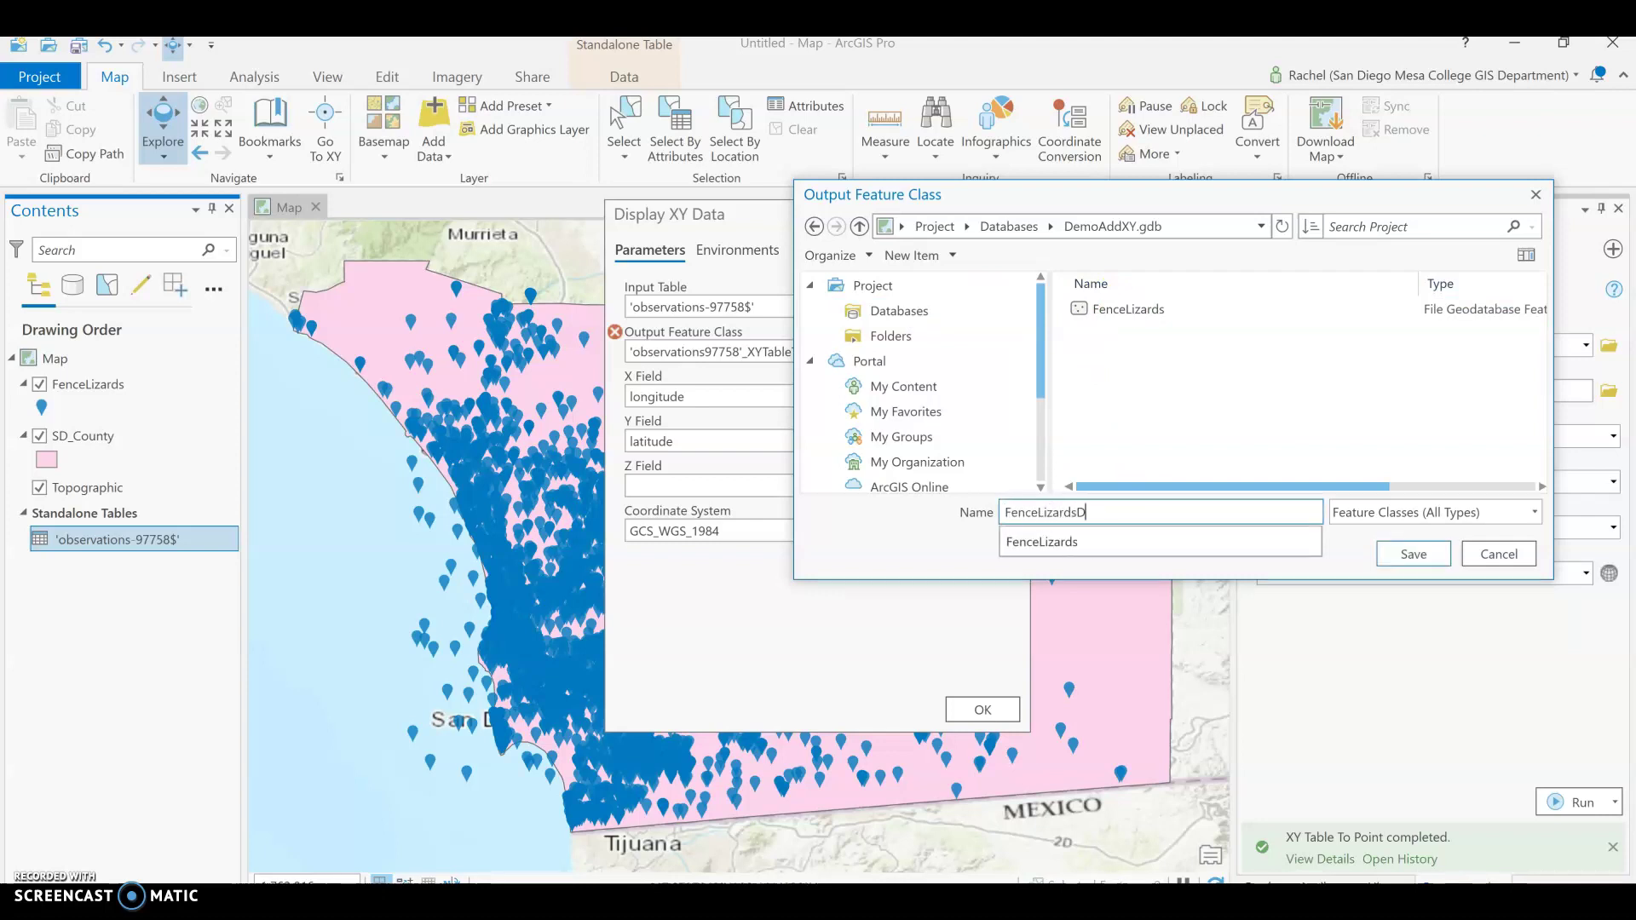
text(isplay)
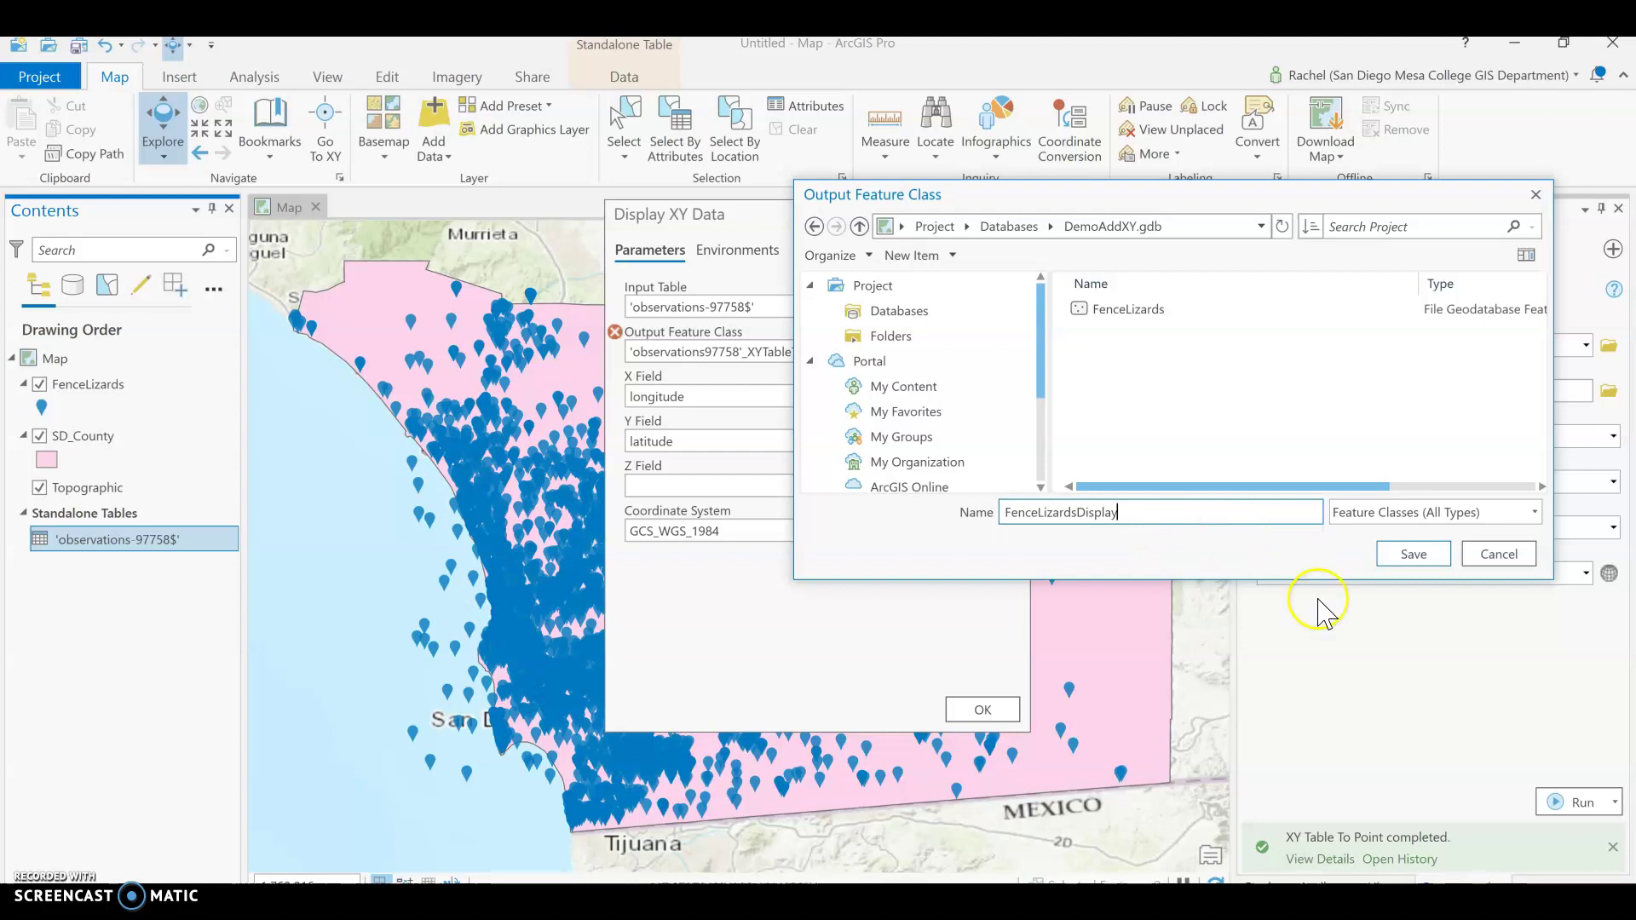
click(1414, 554)
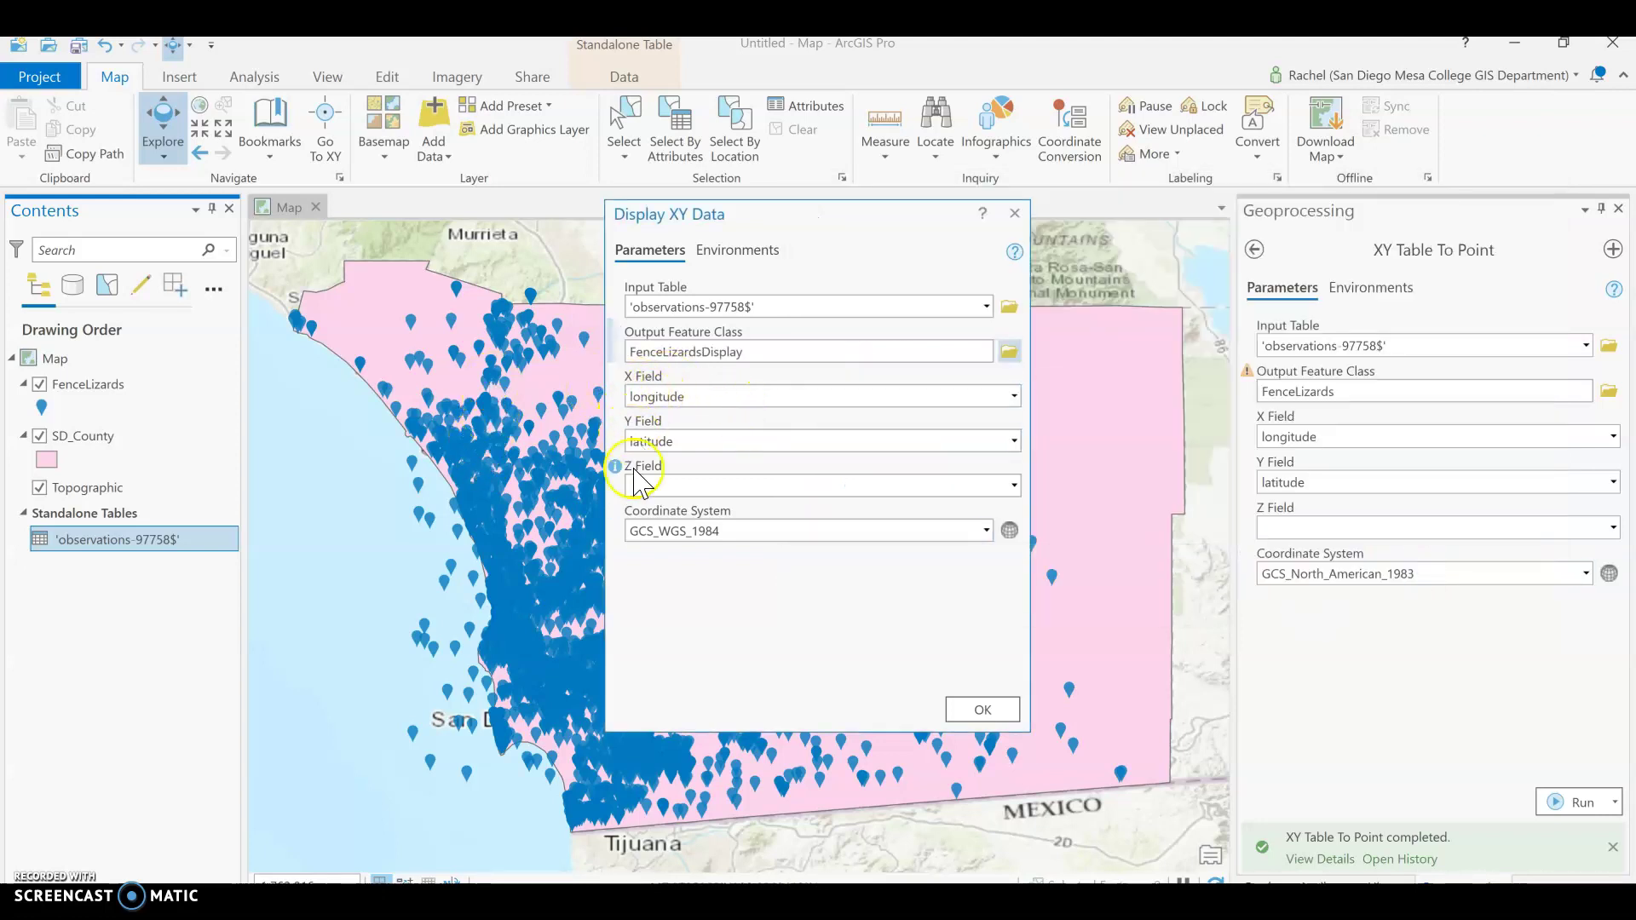
Use SD_County's coordinate system and confirm to add the FenceLizardsDisplay points
click(987, 532)
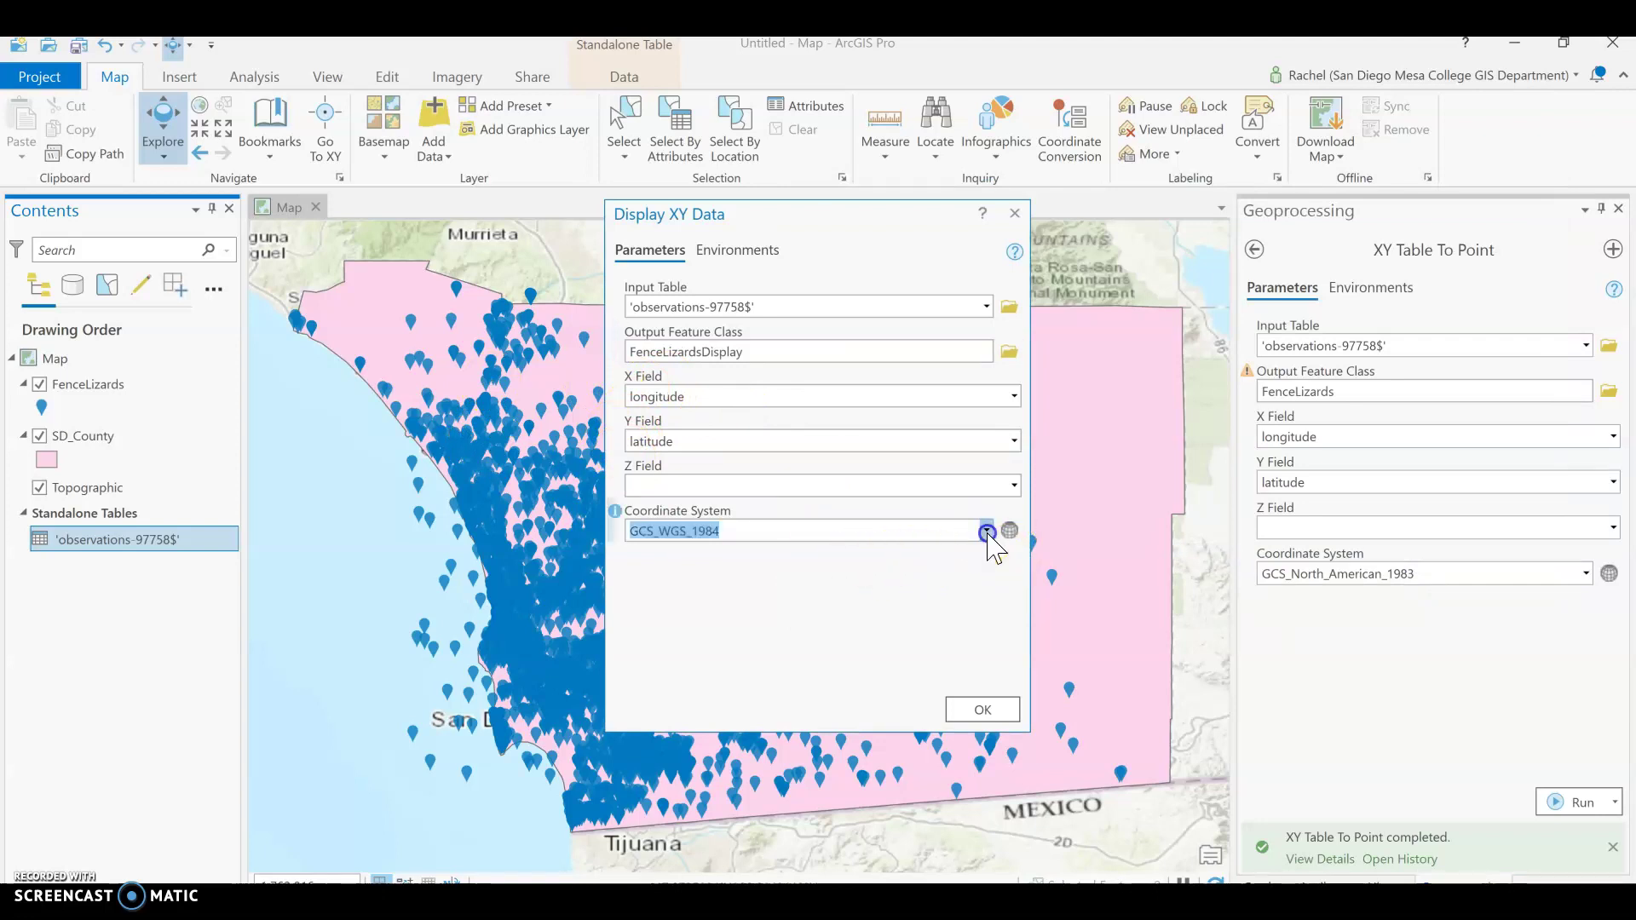
click(948, 602)
click(980, 716)
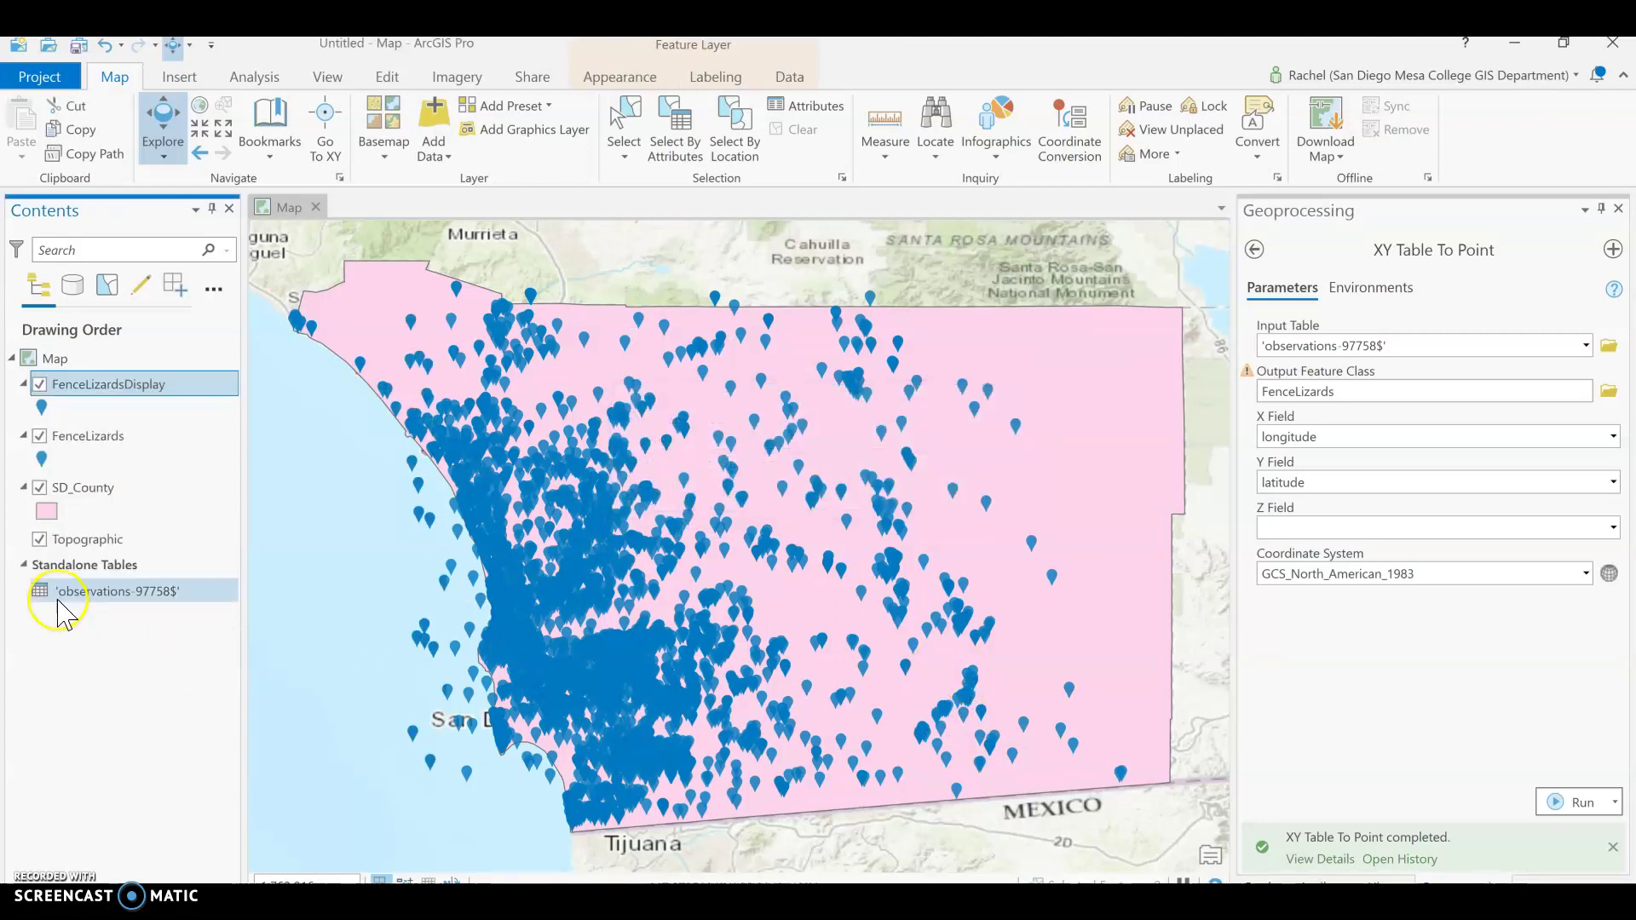
Turn off FenceLizards and toggle FenceLizardsDisplay off and on to compare
click(40, 436)
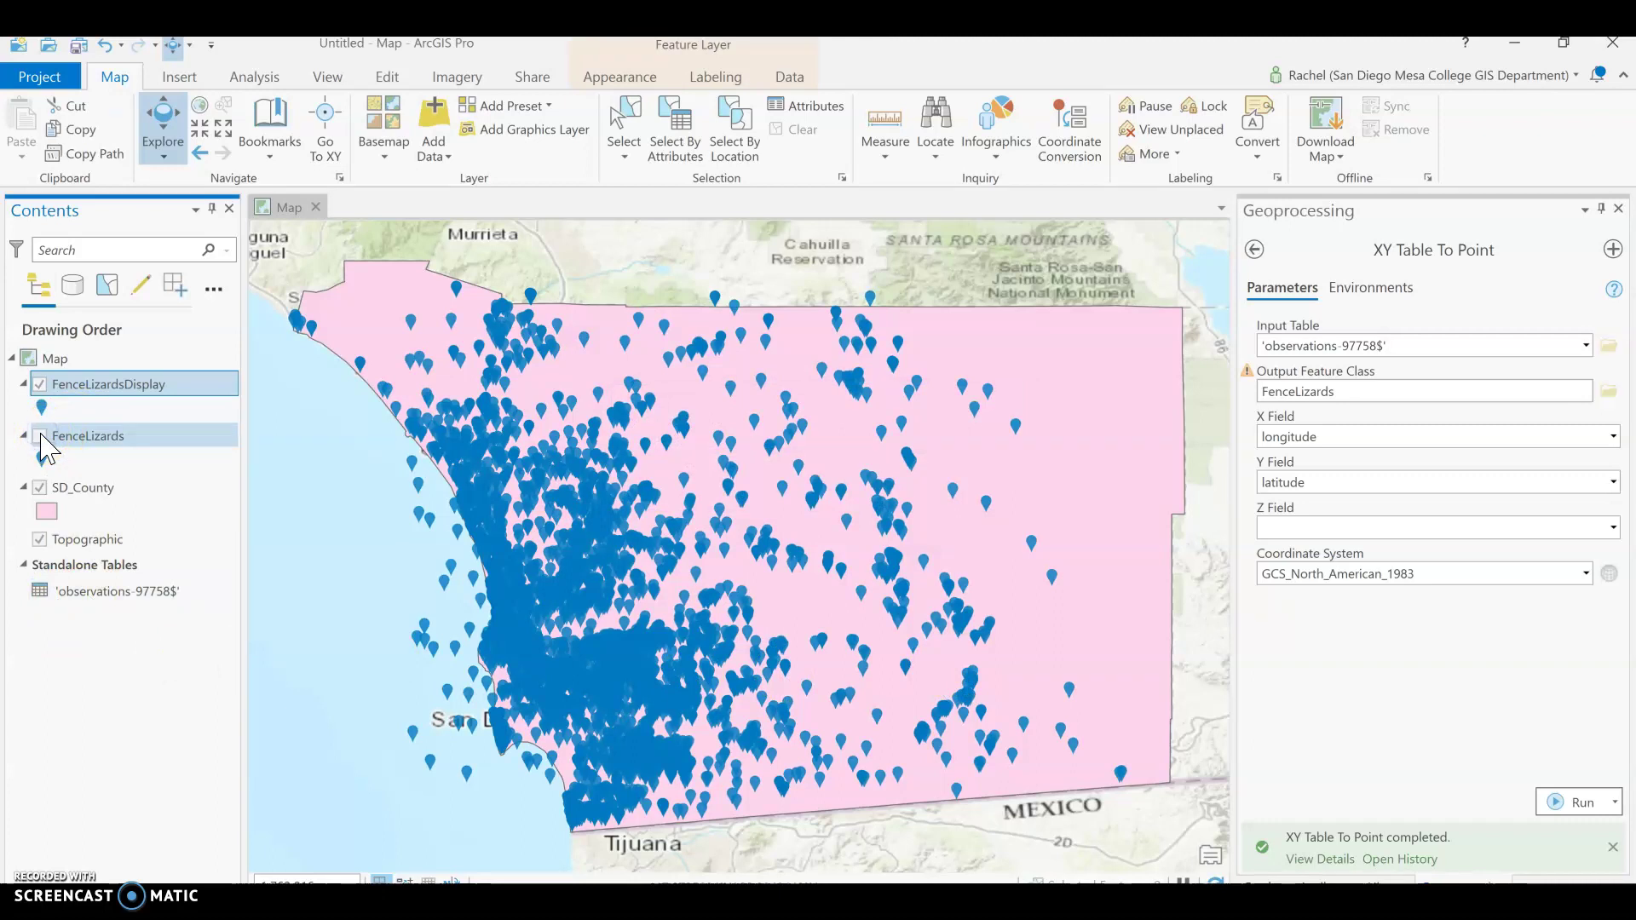
click(123, 592)
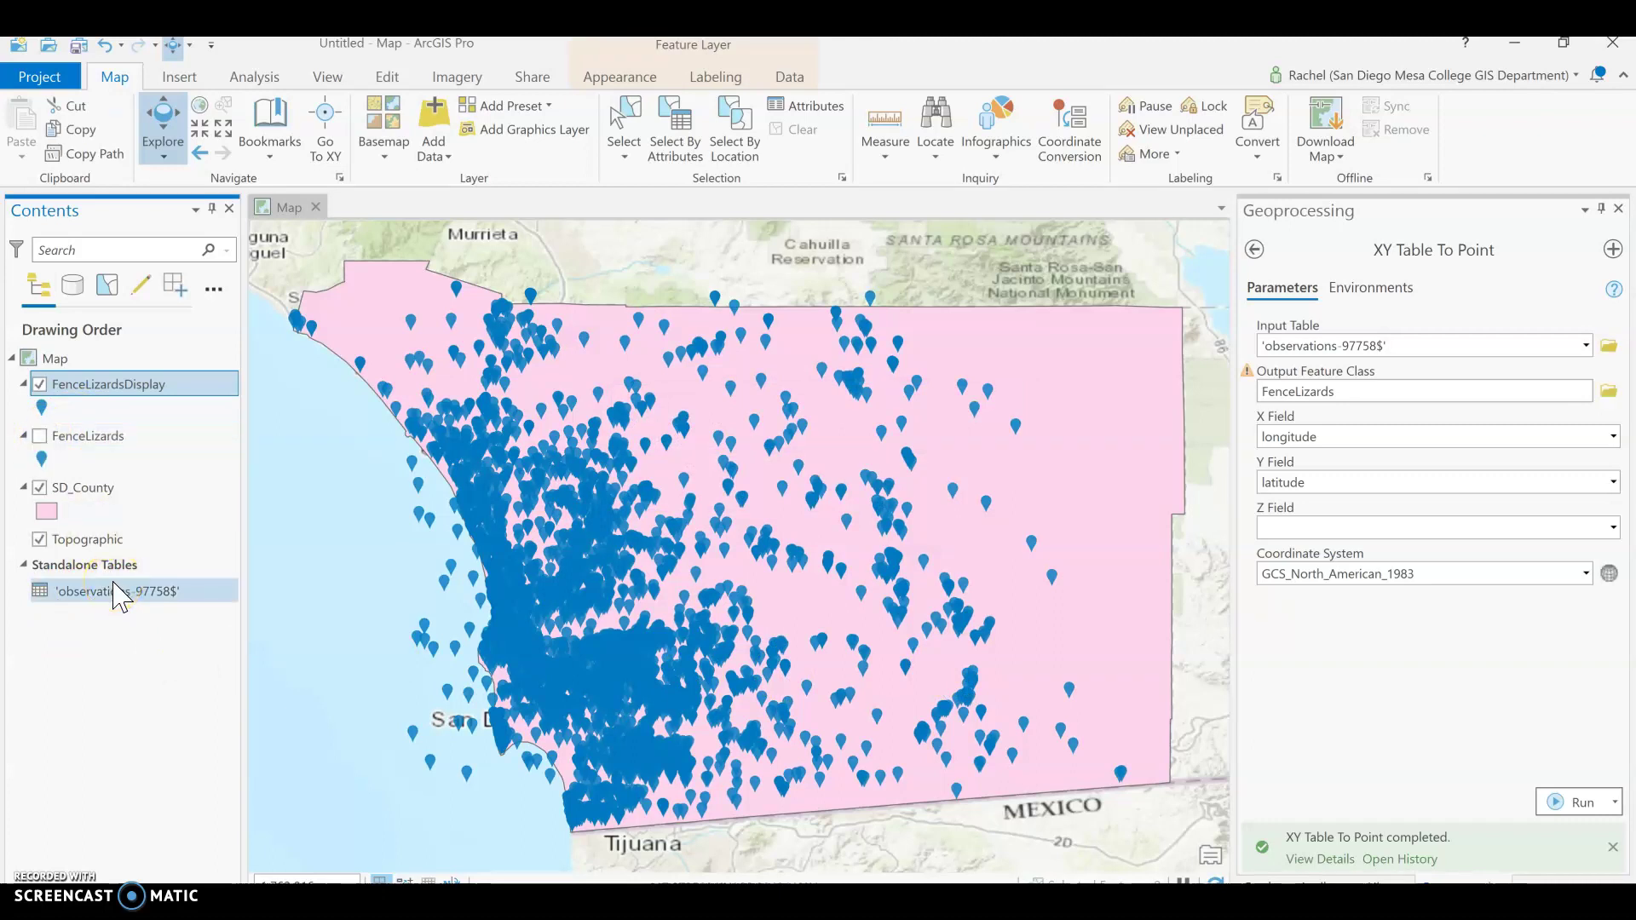
click(40, 385)
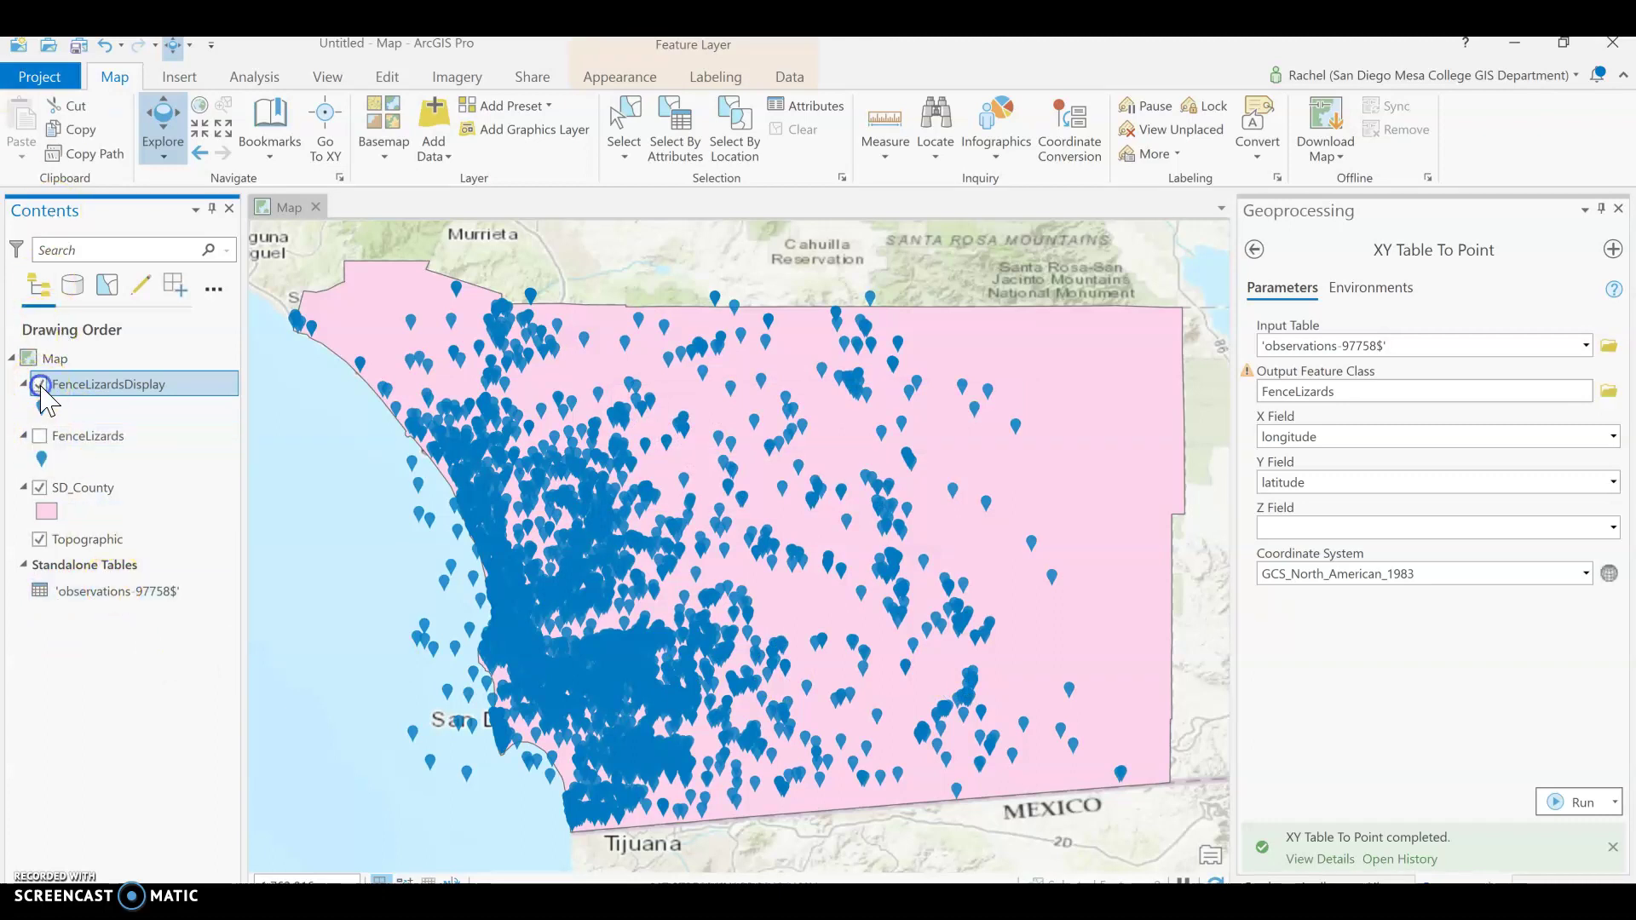
click(40, 385)
click(432, 862)
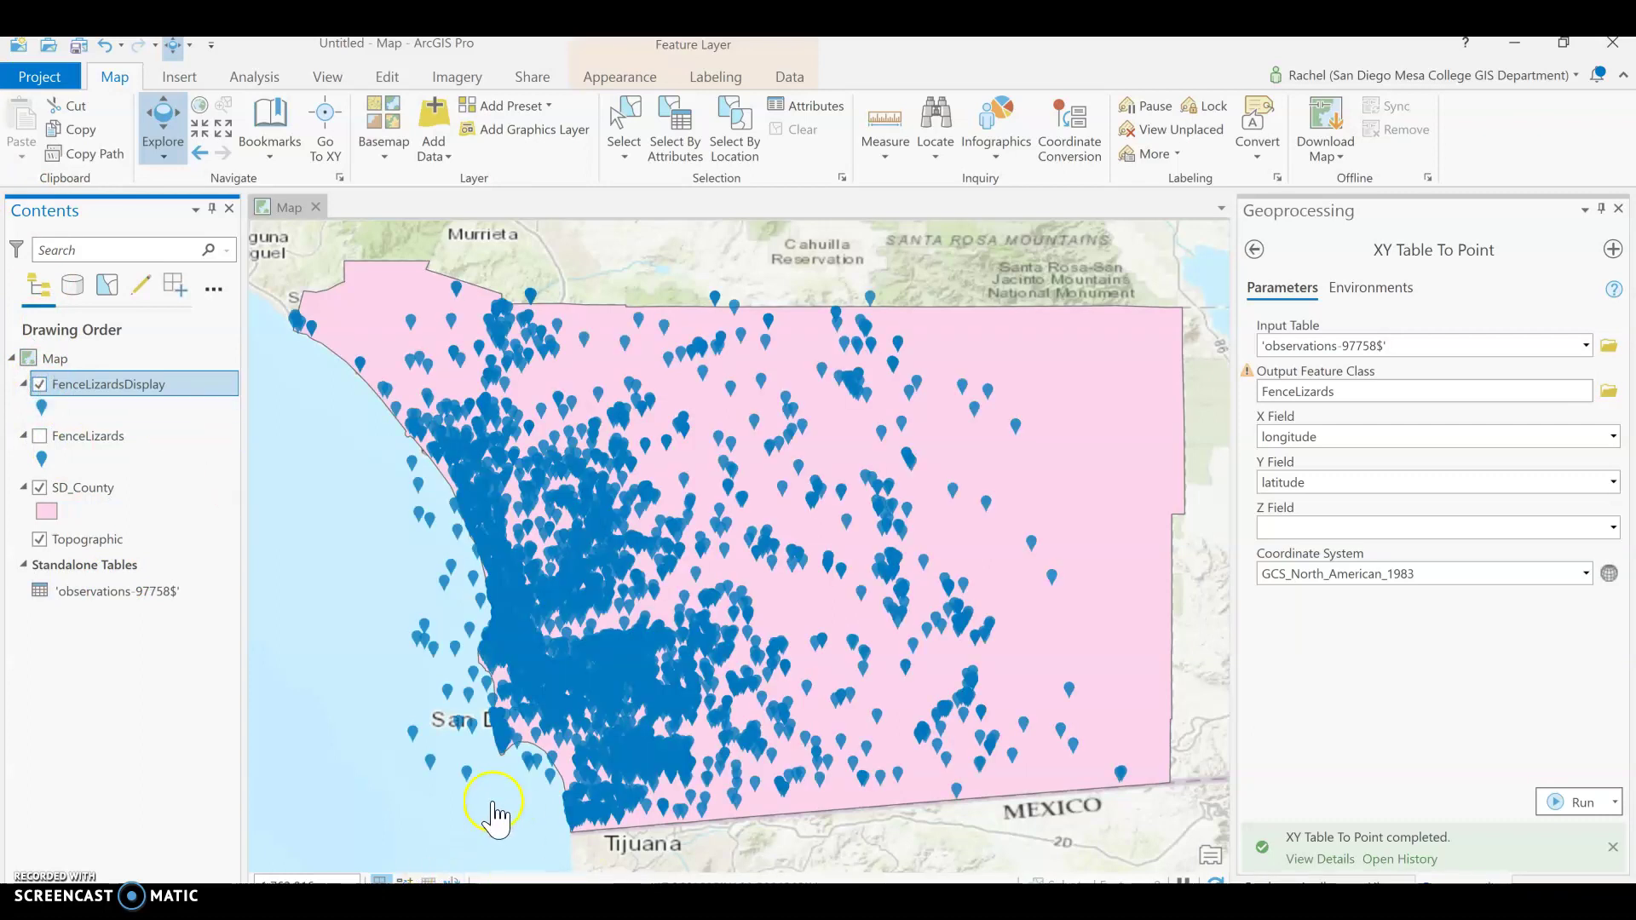